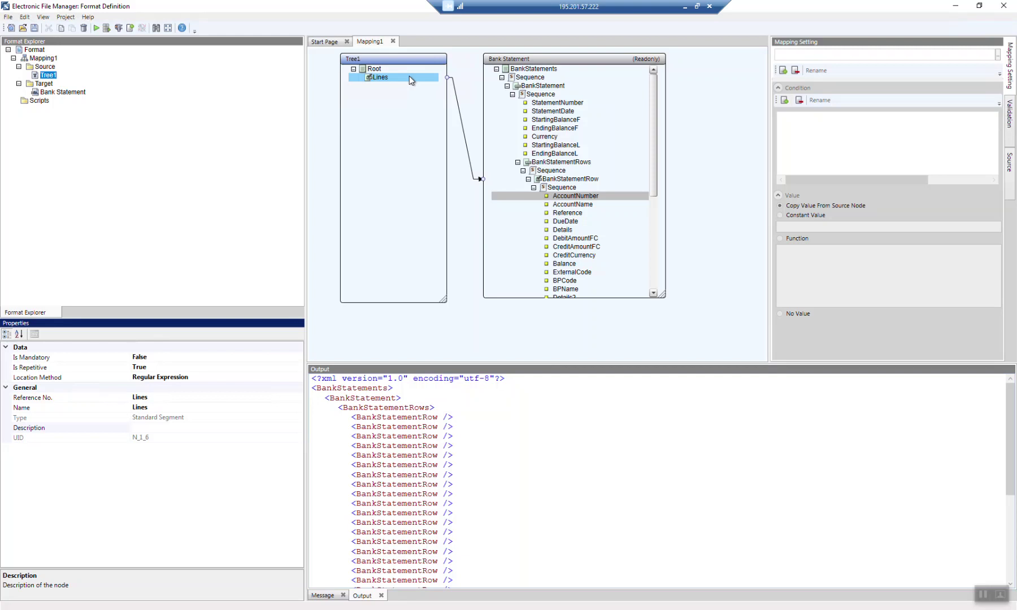
# Add four new Field nodes under the Lines segment of the source tree
pyautogui.rightClick(409, 75)
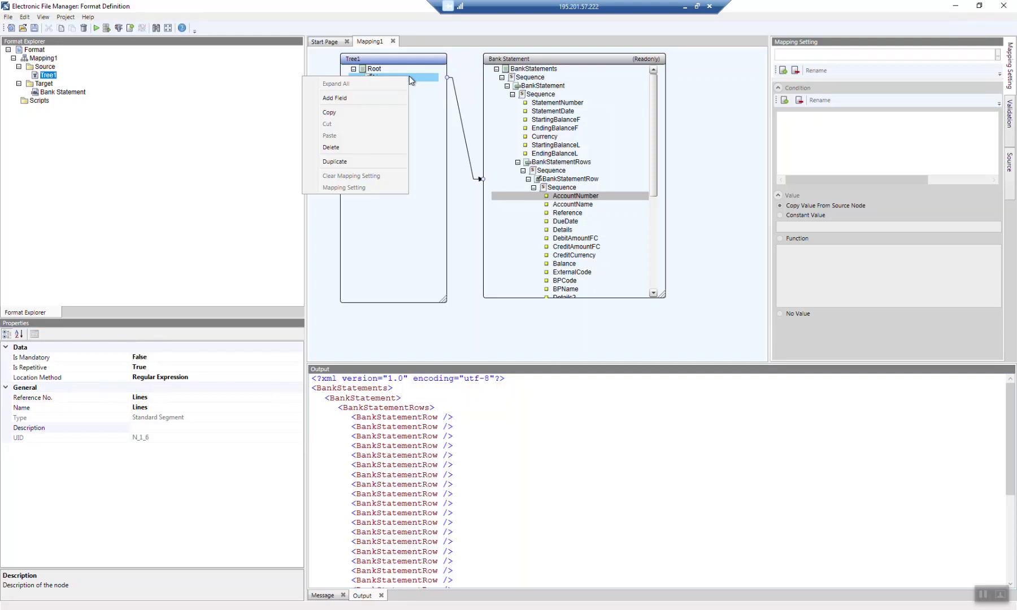
pyautogui.click(388, 99)
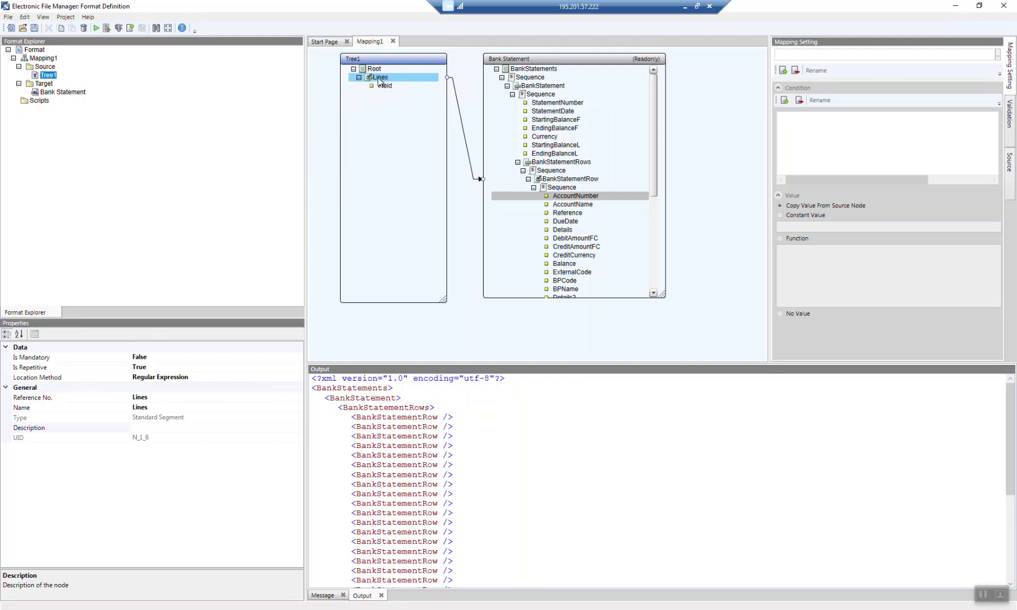
pyautogui.rightClick(377, 79)
pyautogui.click(360, 98)
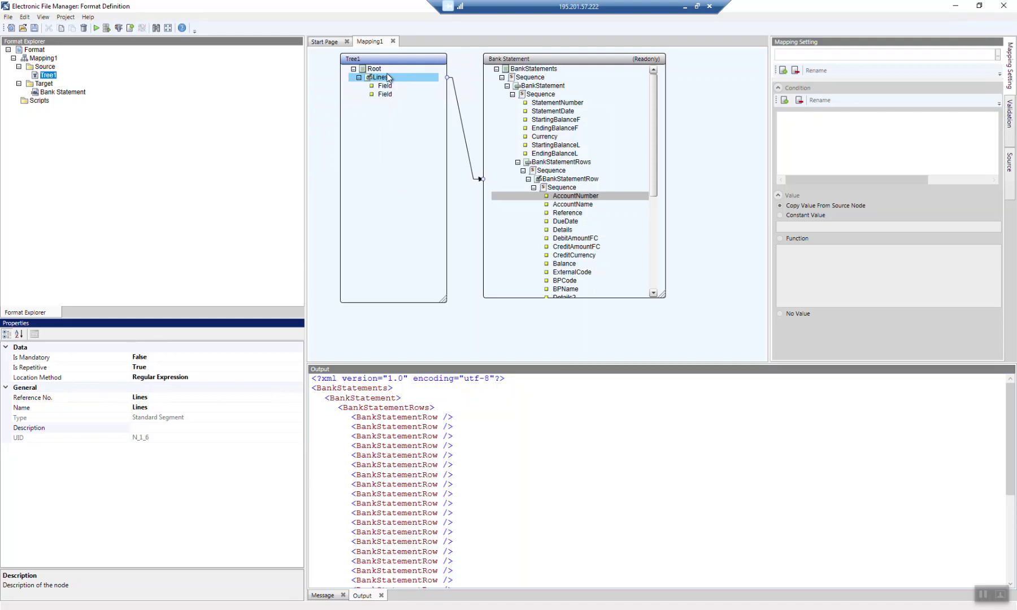
pyautogui.rightClick(384, 75)
pyautogui.click(359, 100)
pyautogui.rightClick(382, 76)
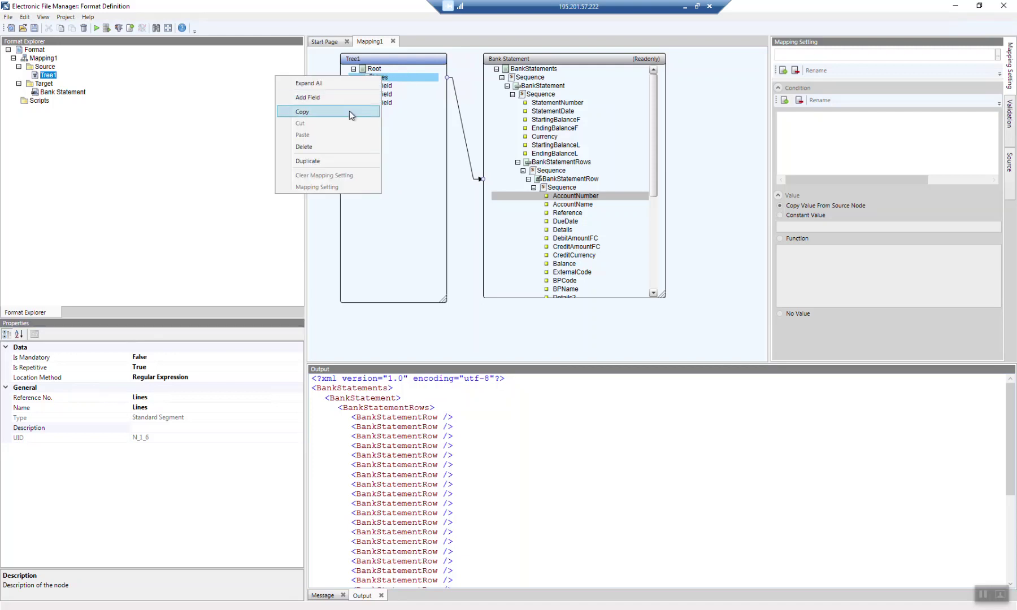
pyautogui.click(362, 98)
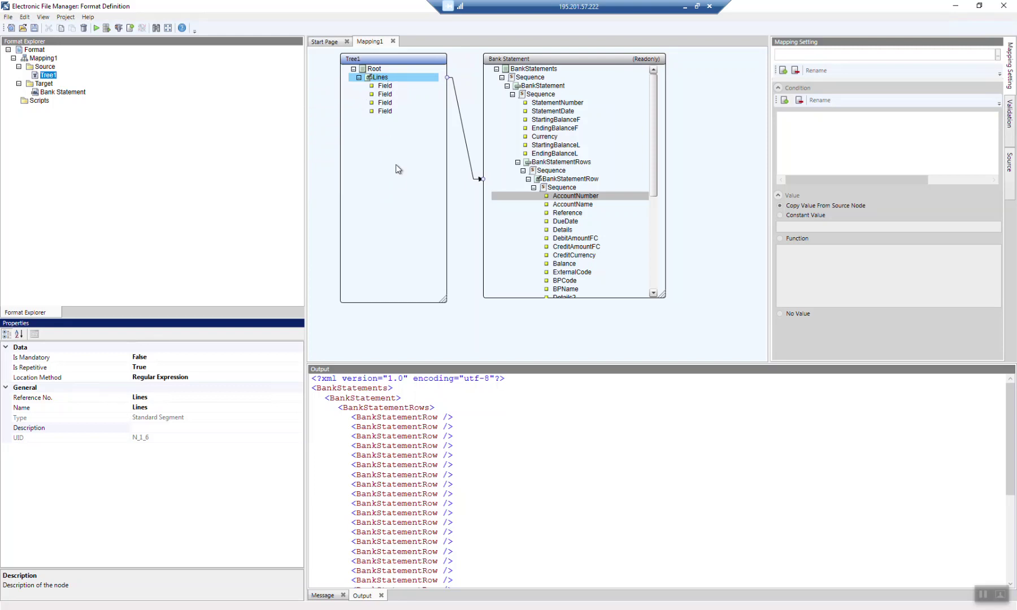
# Give the first new field the reference number and name AccountID
pyautogui.click(390, 86)
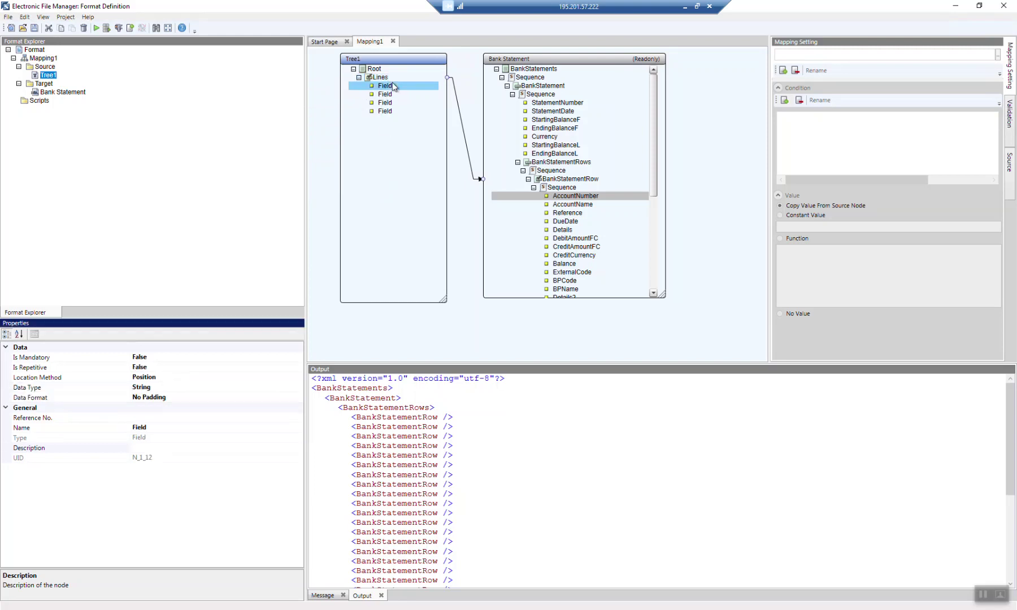
pyautogui.click(157, 419)
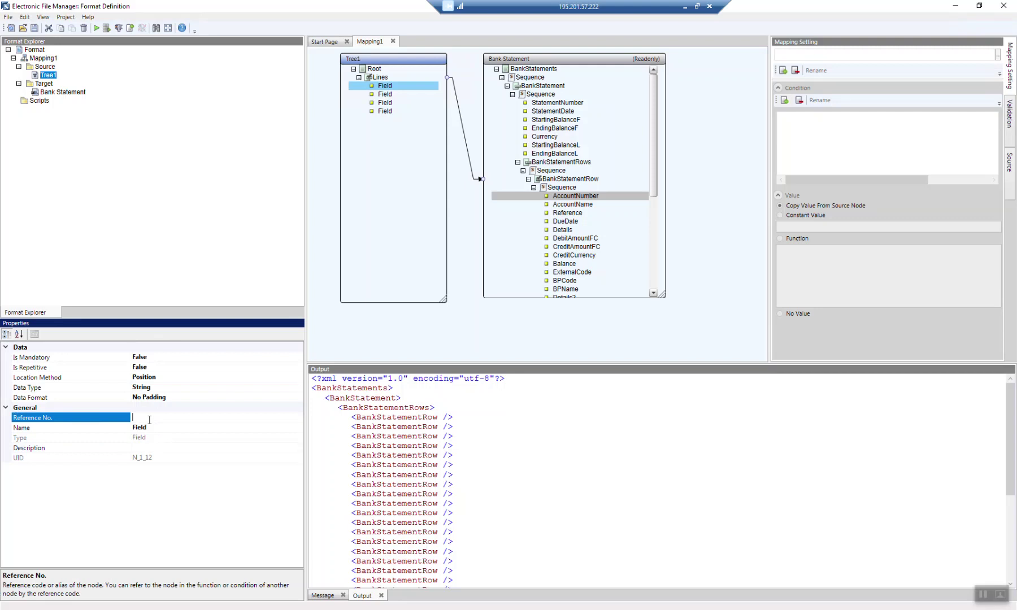
pyautogui.write('AccountID')
pyautogui.press('Return')
pyautogui.press('Down')
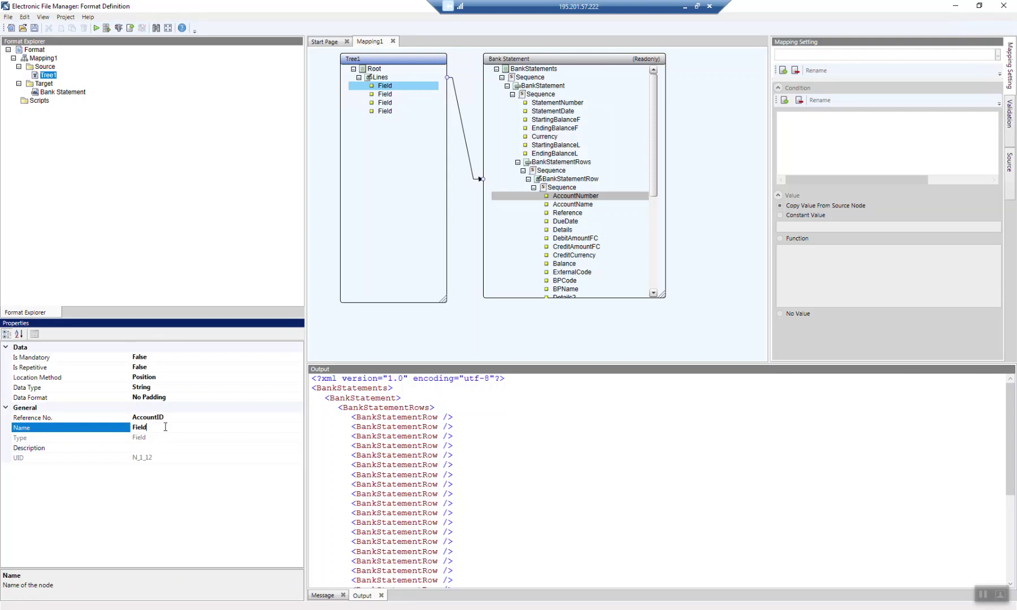
pyautogui.press('Tab')
pyautogui.write('AccountID')
pyautogui.press('Return')
# Give the second field the reference number and name DDate
pyautogui.click(383, 95)
pyautogui.click(167, 419)
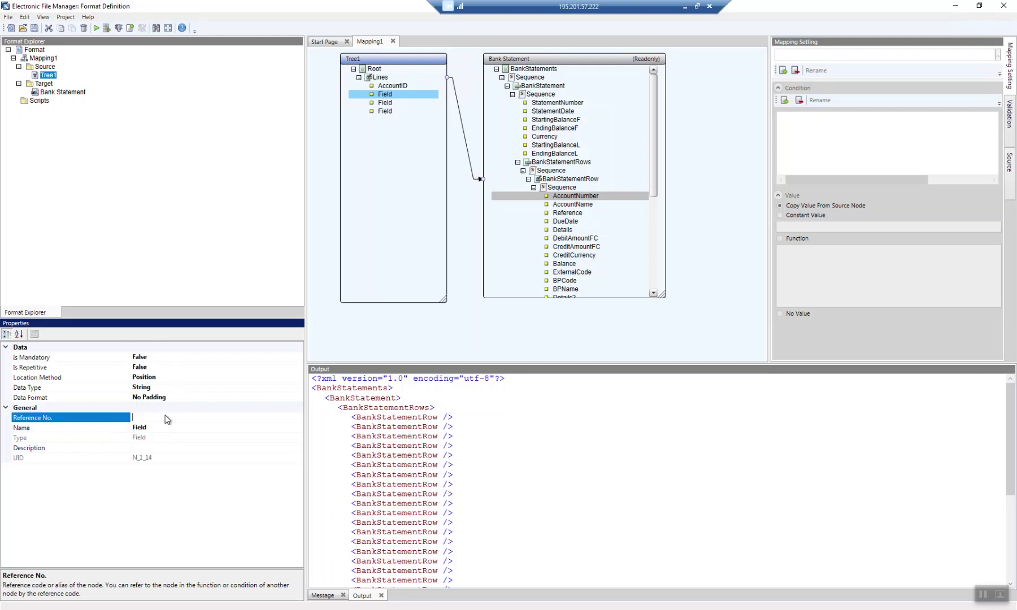
pyautogui.write('DDate')
pyautogui.click(164, 430)
pyautogui.moveTo(161, 429); pyautogui.dragTo(135, 428)
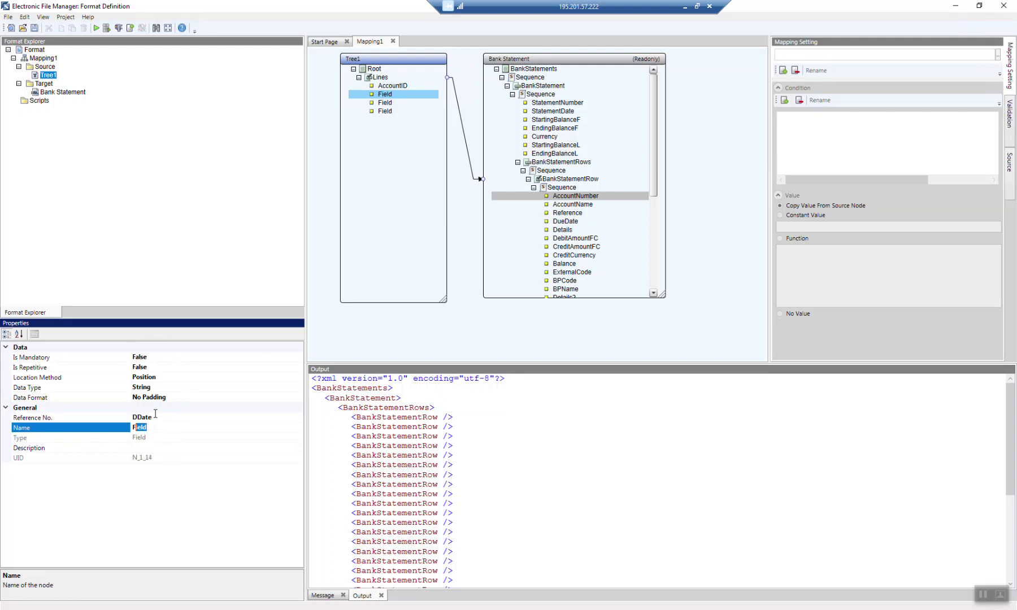
pyautogui.hotkey('shift', 'Home')
pyautogui.press('BackSpace')
pyautogui.press('BackSpace')
pyautogui.press('BackSpace')
pyautogui.press('BackSpace')
pyautogui.press('BackSpace')
pyautogui.write('DDate')
pyautogui.press('Return')
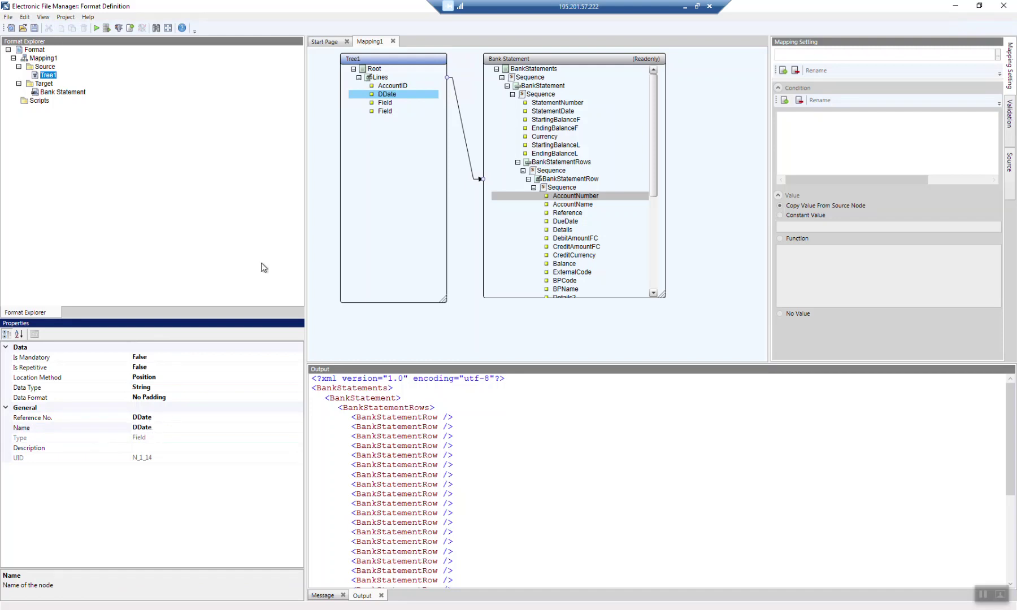
pyautogui.click(385, 103)
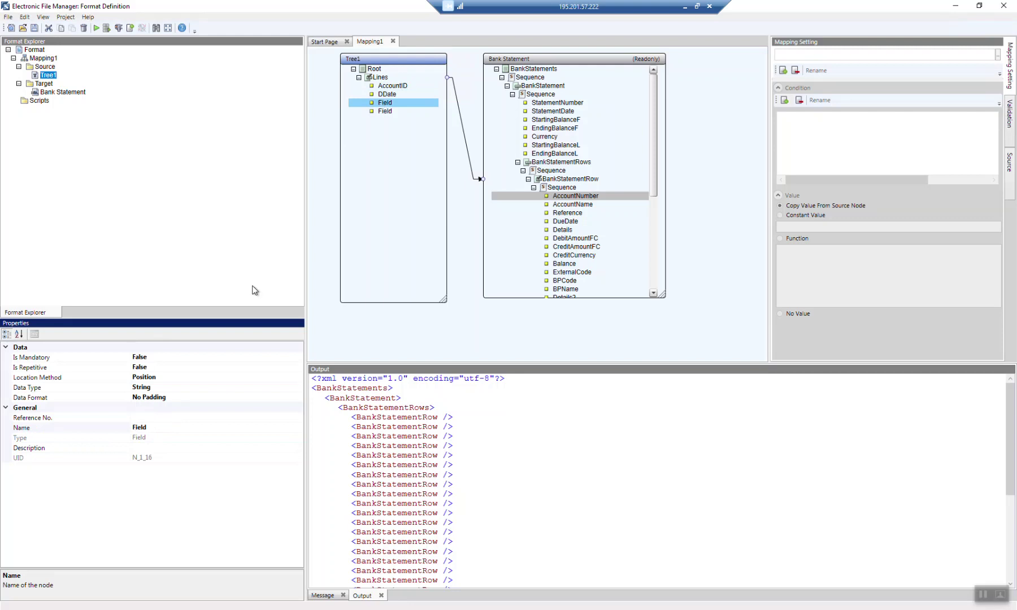
# Give the third field the reference number and name Amount
pyautogui.click(150, 419)
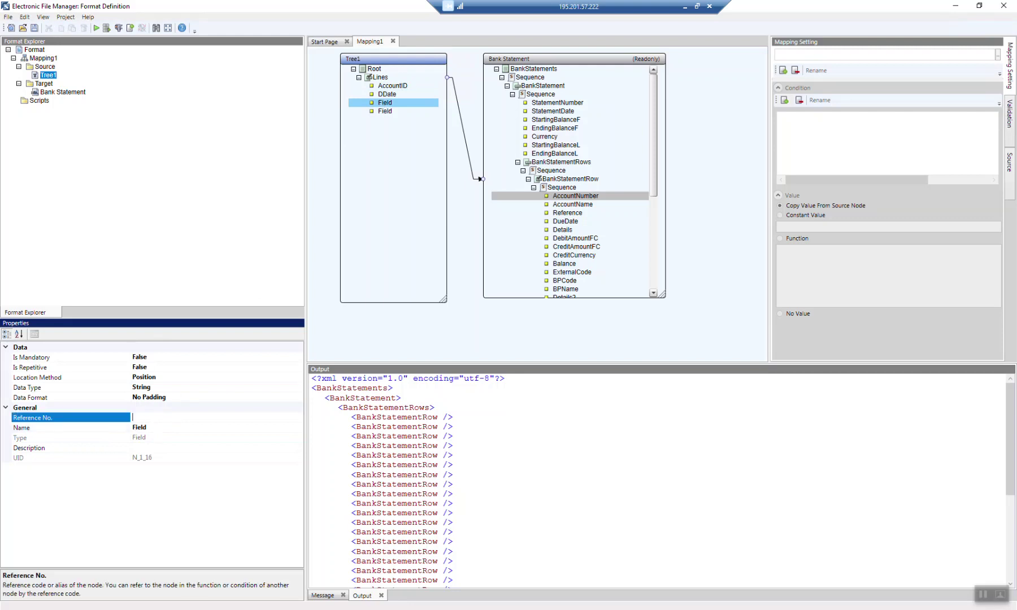
pyautogui.write('Amount')
pyautogui.click(147, 427)
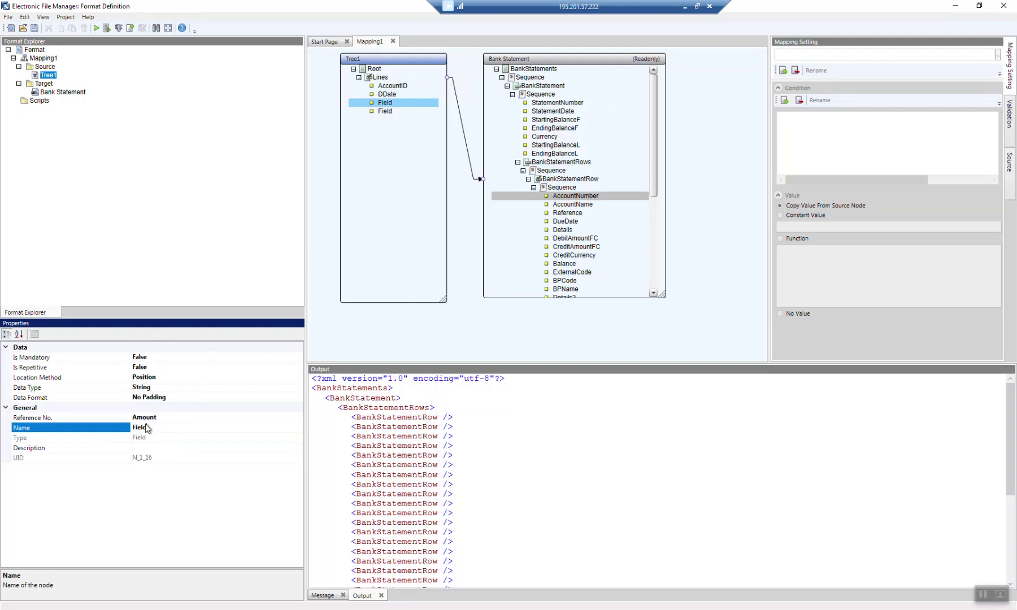
pyautogui.click(146, 428)
pyautogui.write('Amount')
pyautogui.press('Return')
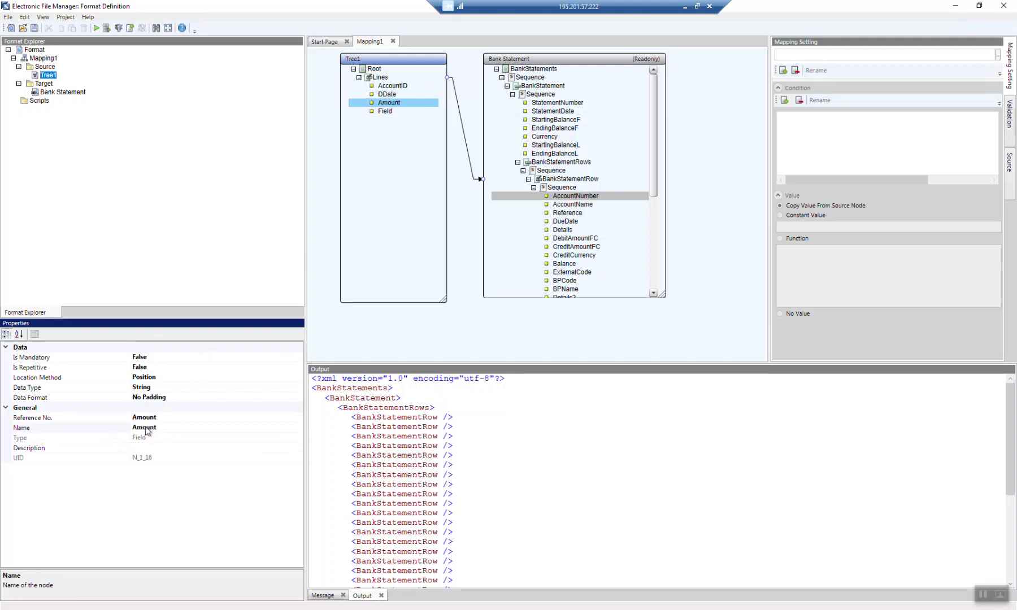
# Give the fourth field the reference number and name Remark, correcting the typo 'Remarks'
pyautogui.click(388, 111)
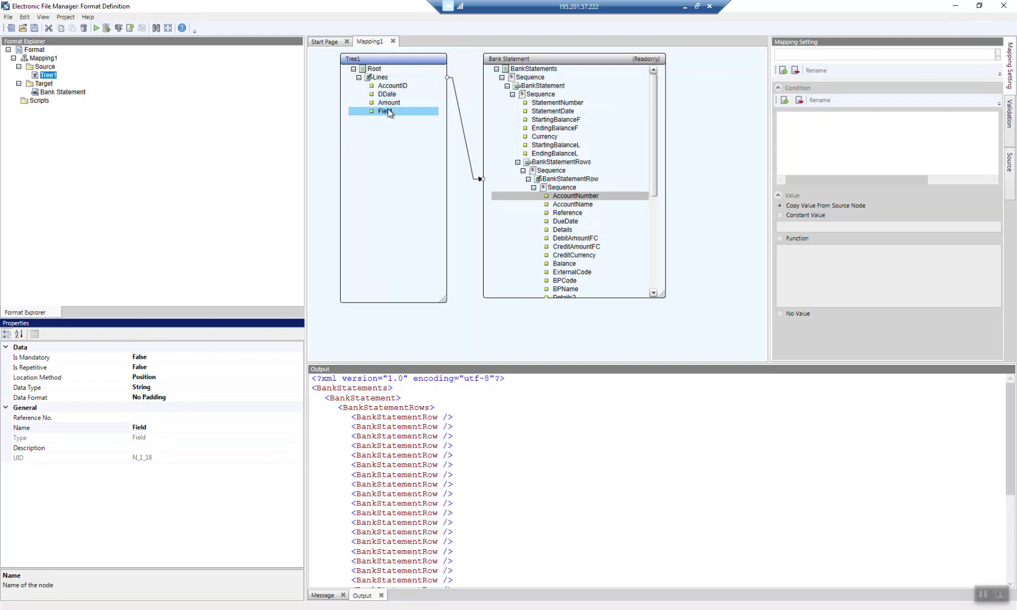
pyautogui.click(152, 417)
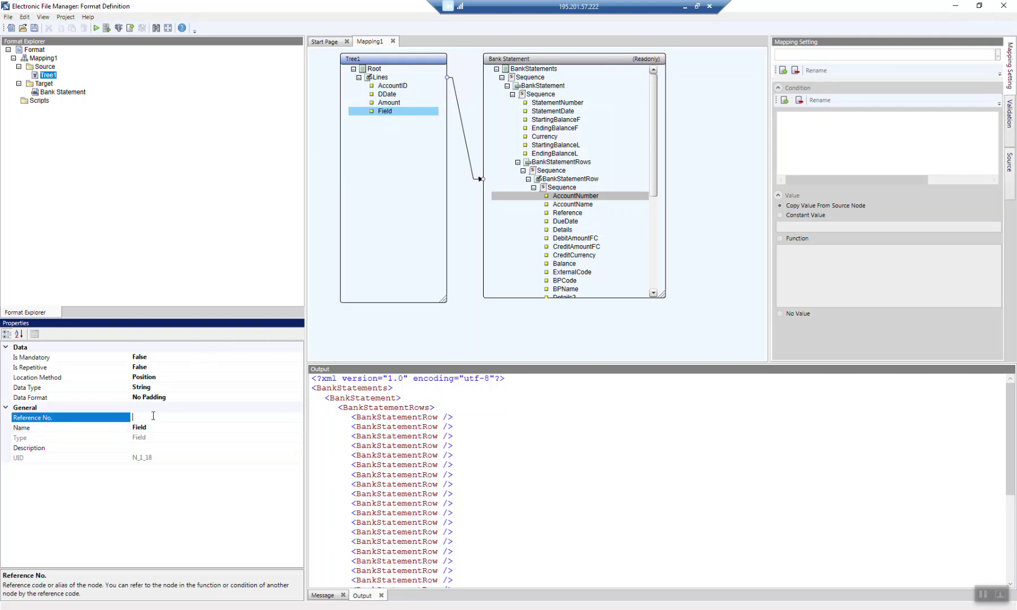
pyautogui.write('Remark')
pyautogui.click(154, 429)
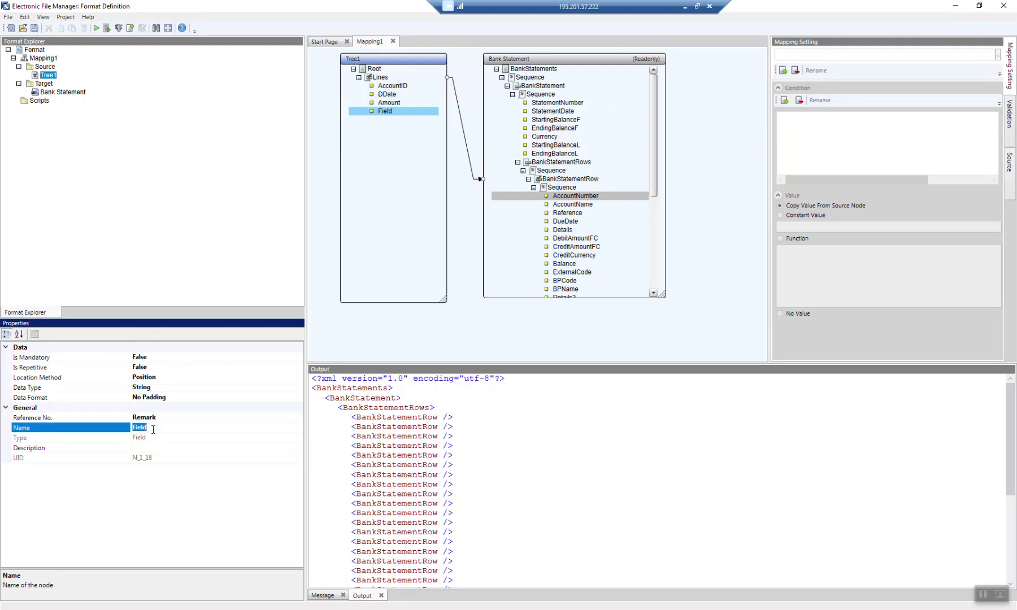
pyautogui.write('Remarks')
pyautogui.press('Return')
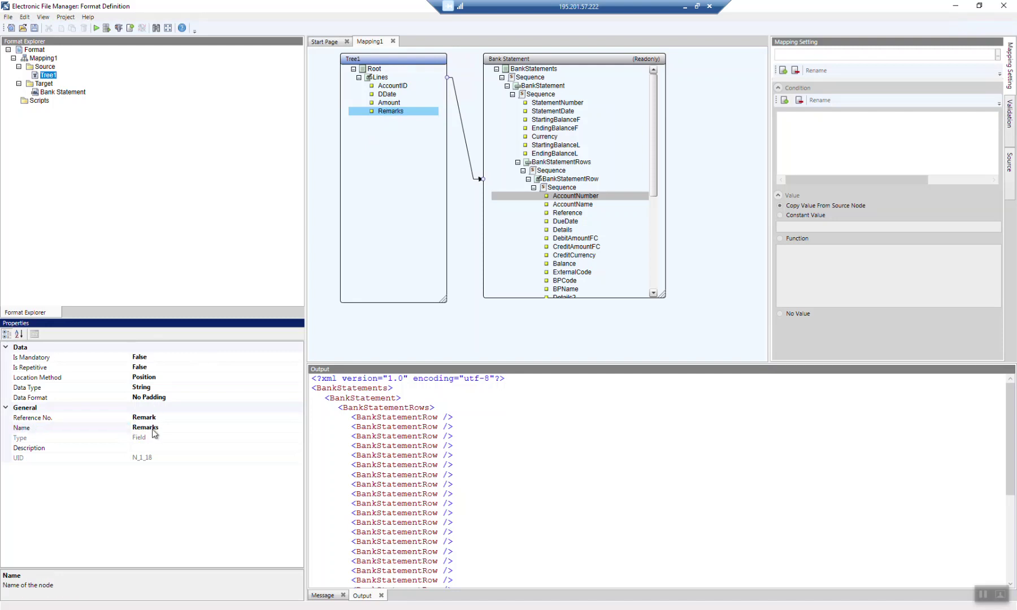
pyautogui.click(152, 429)
pyautogui.press('BackSpace')
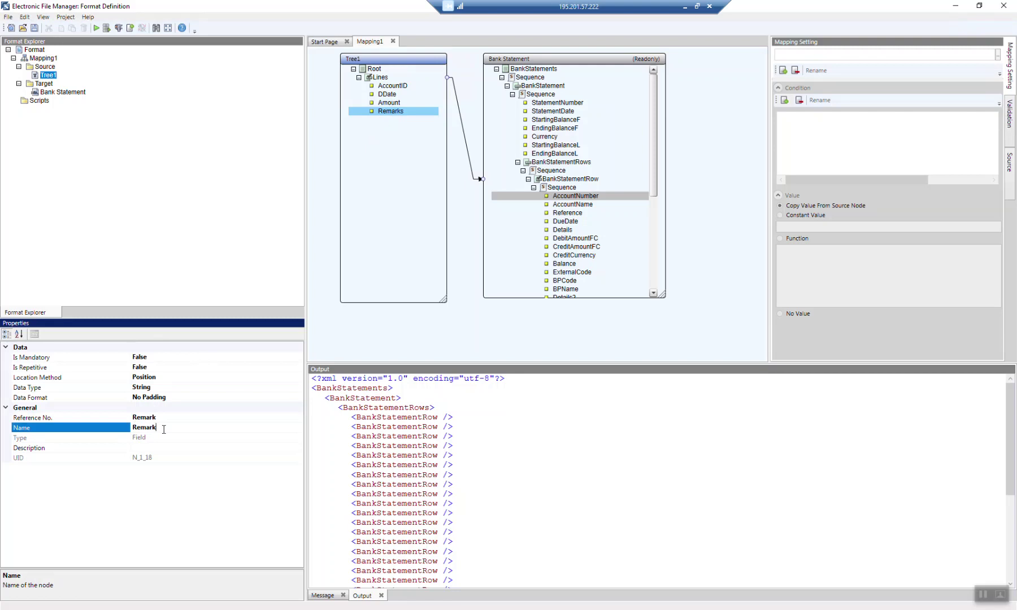
pyautogui.click(404, 105)
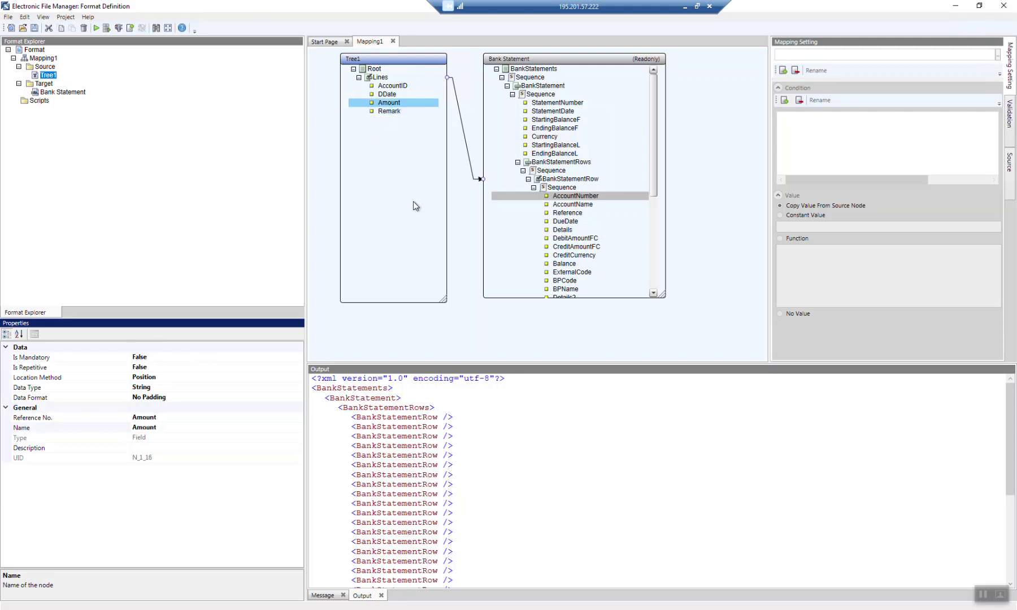
pyautogui.click(94, 31)
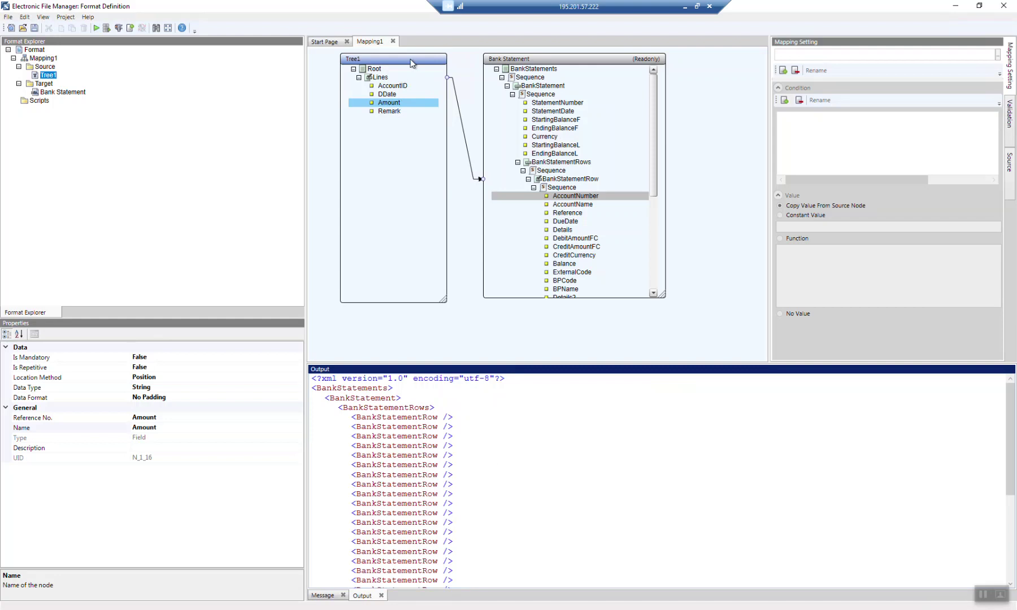
pyautogui.click(399, 85)
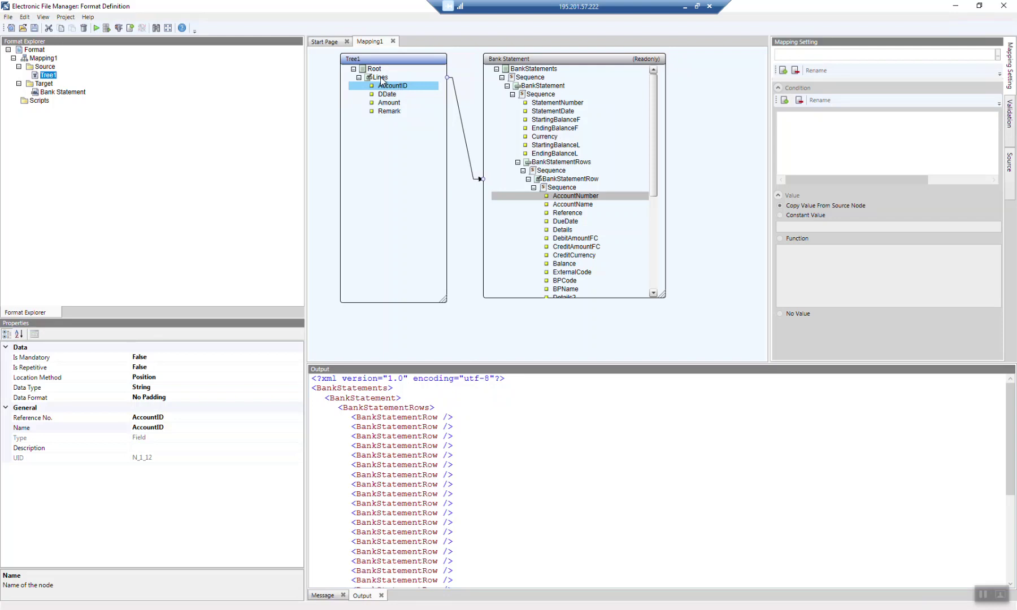
# Review the Lines, AccountID and DDate properties, then edit AccountID's Location Method value
pyautogui.click(381, 77)
pyautogui.click(393, 86)
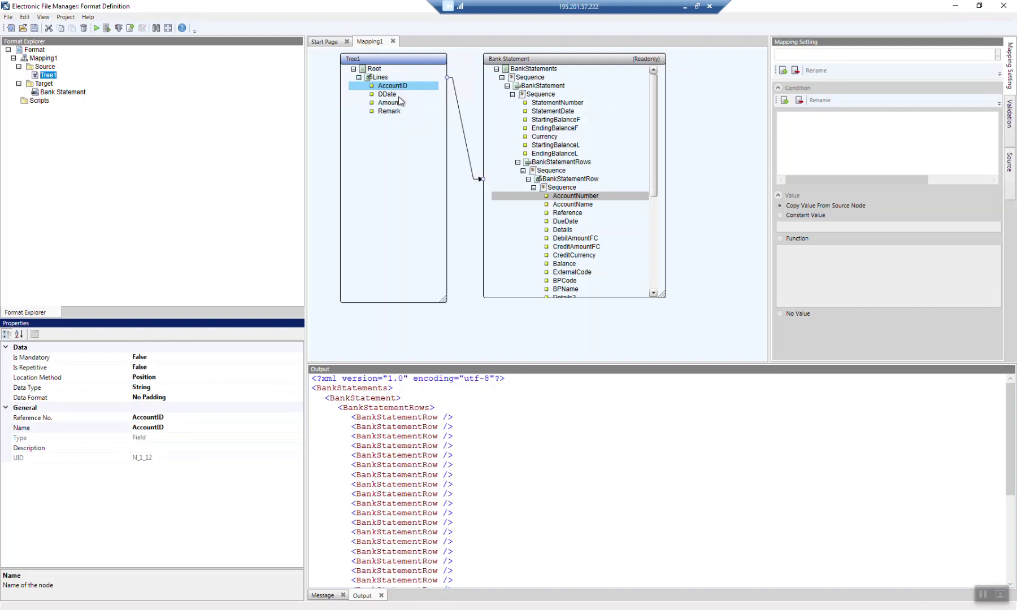
pyautogui.click(399, 95)
pyautogui.click(387, 79)
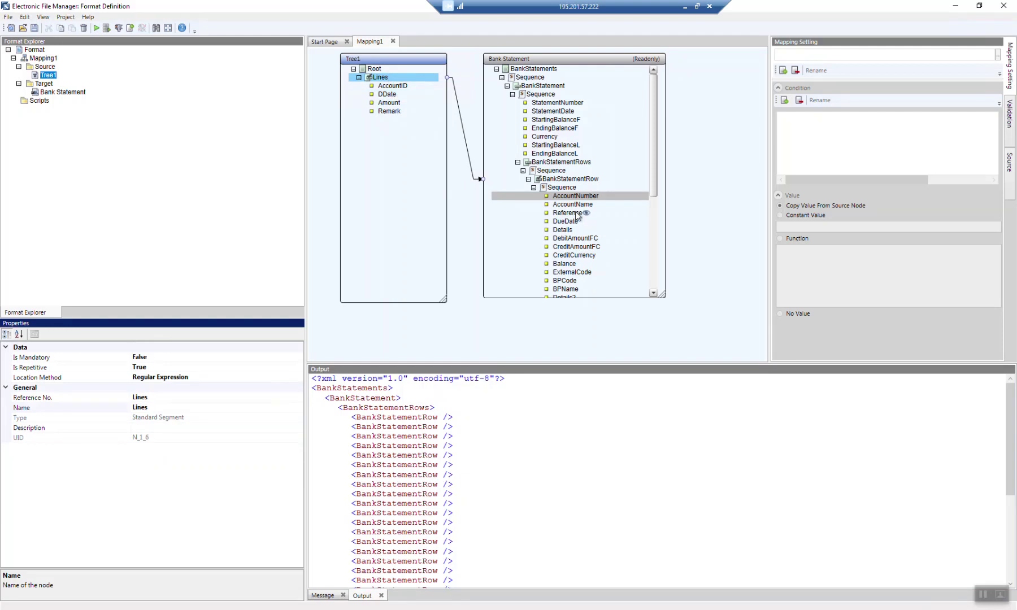
pyautogui.click(401, 86)
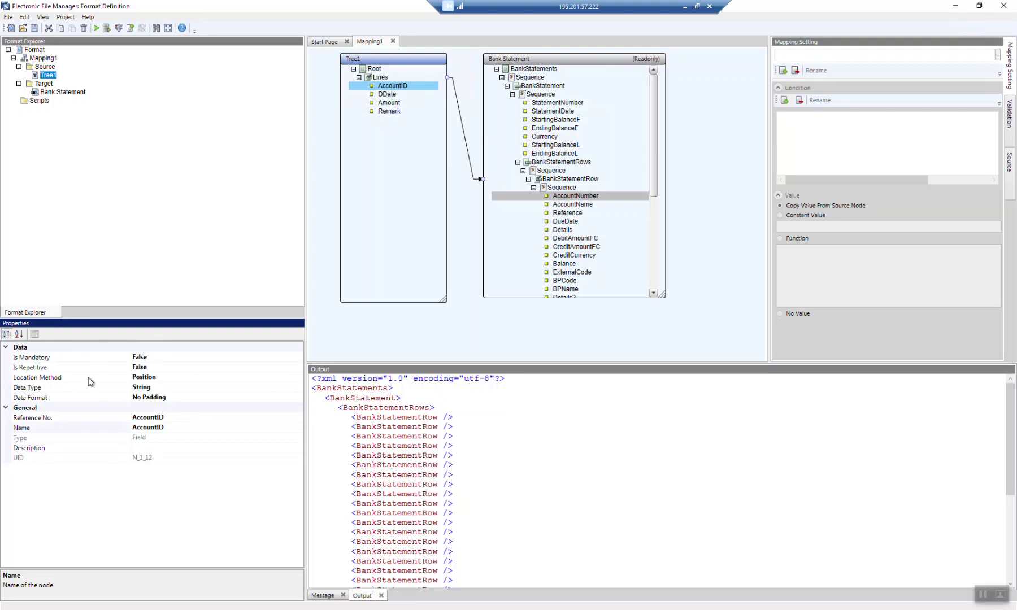
pyautogui.click(167, 379)
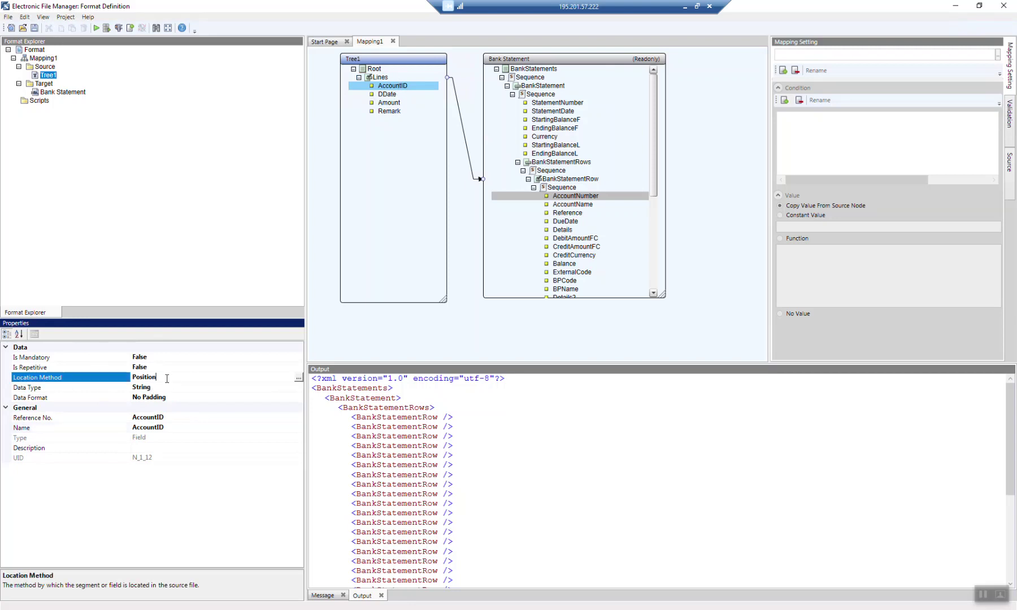
# Change AccountID's location method from Position to Separator with index 1
pyautogui.click(296, 381)
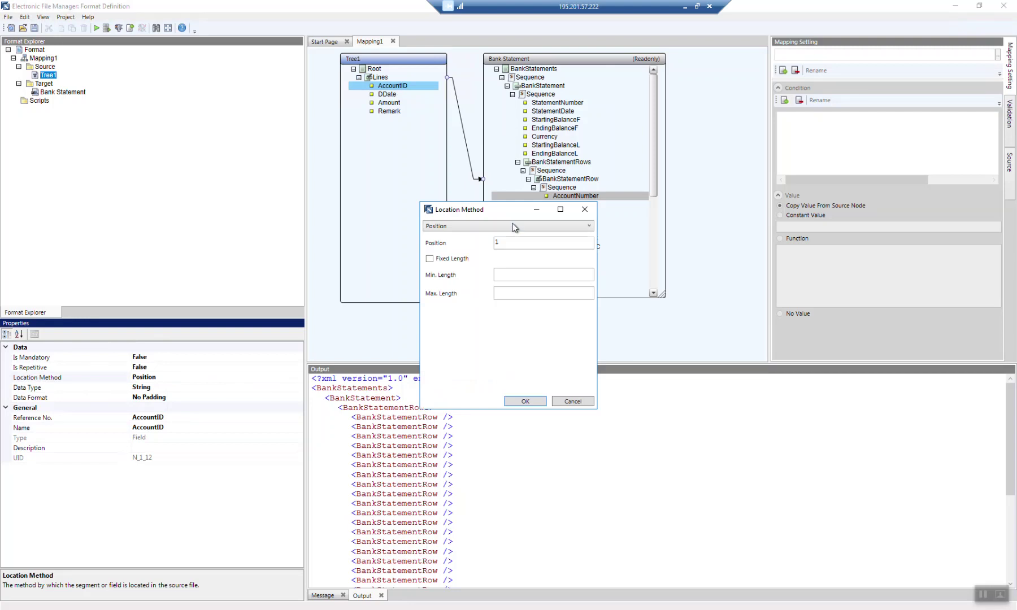
pyautogui.click(512, 226)
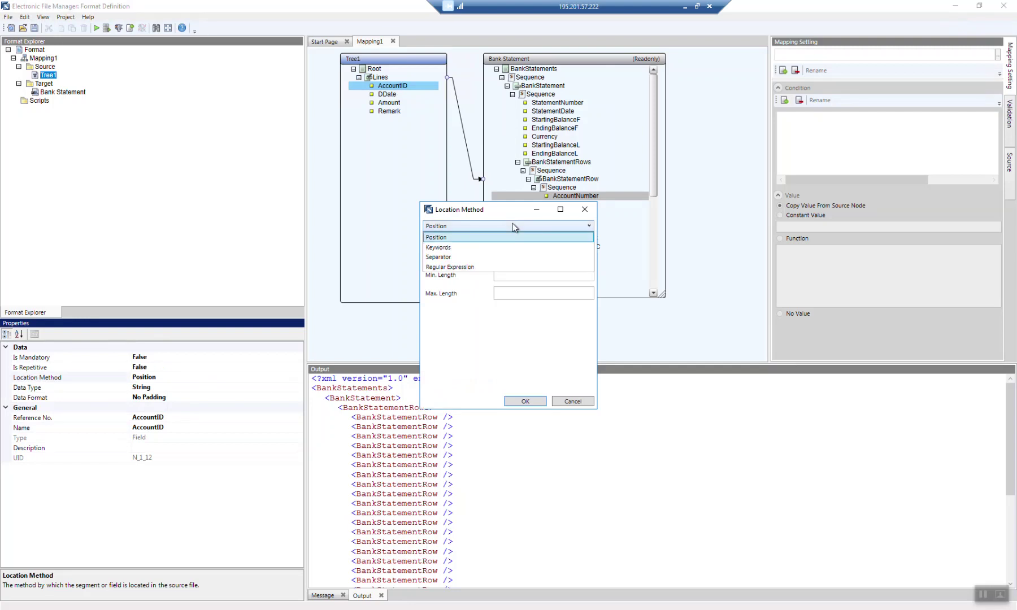
pyautogui.click(493, 256)
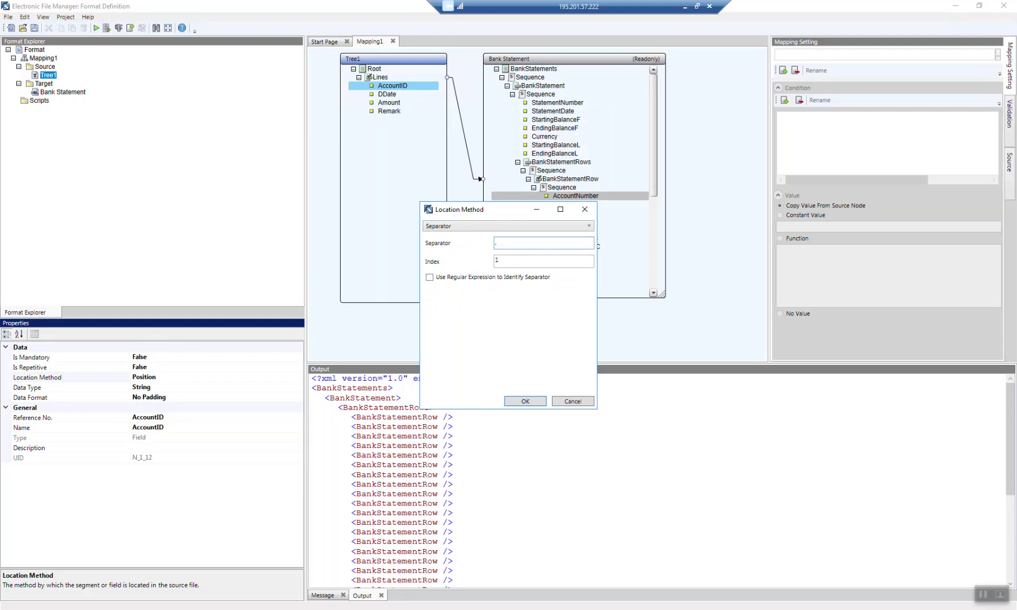
pyautogui.click(524, 263)
pyautogui.press('BackSpace')
pyautogui.write('2')
pyautogui.press('BackSpace')
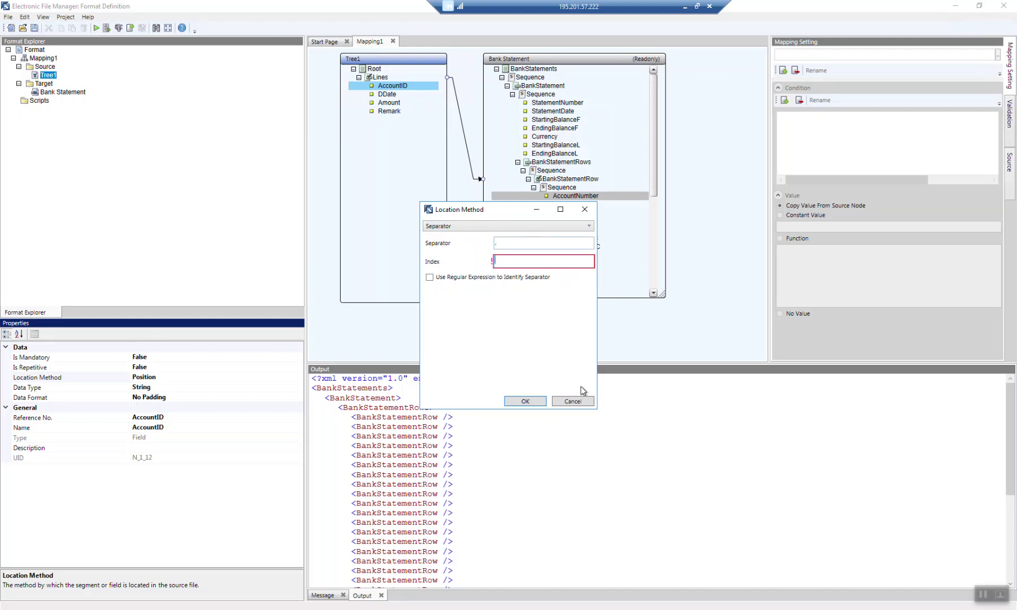
pyautogui.write('1')
pyautogui.click(519, 402)
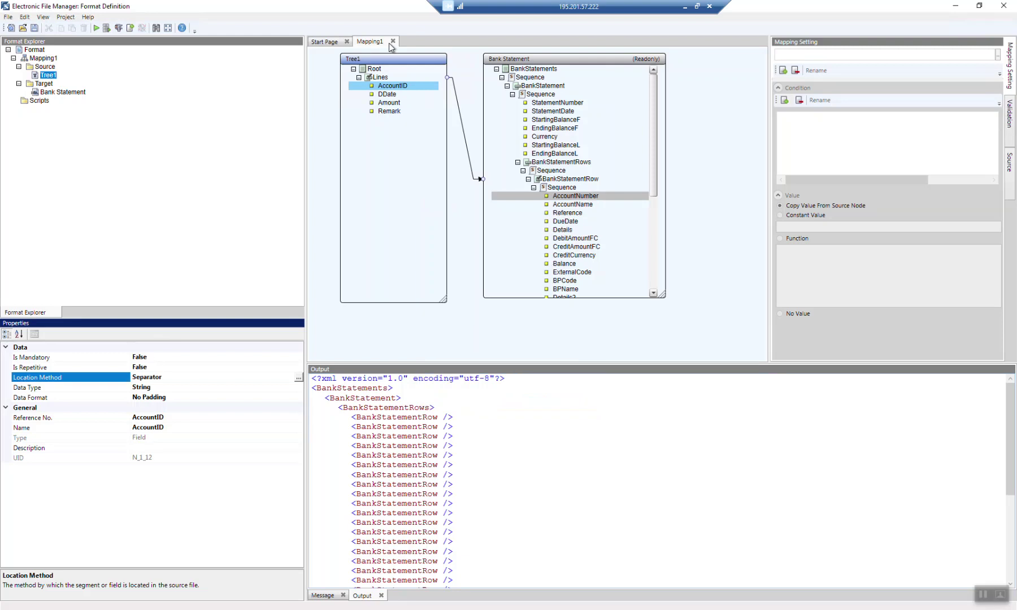
pyautogui.click(395, 95)
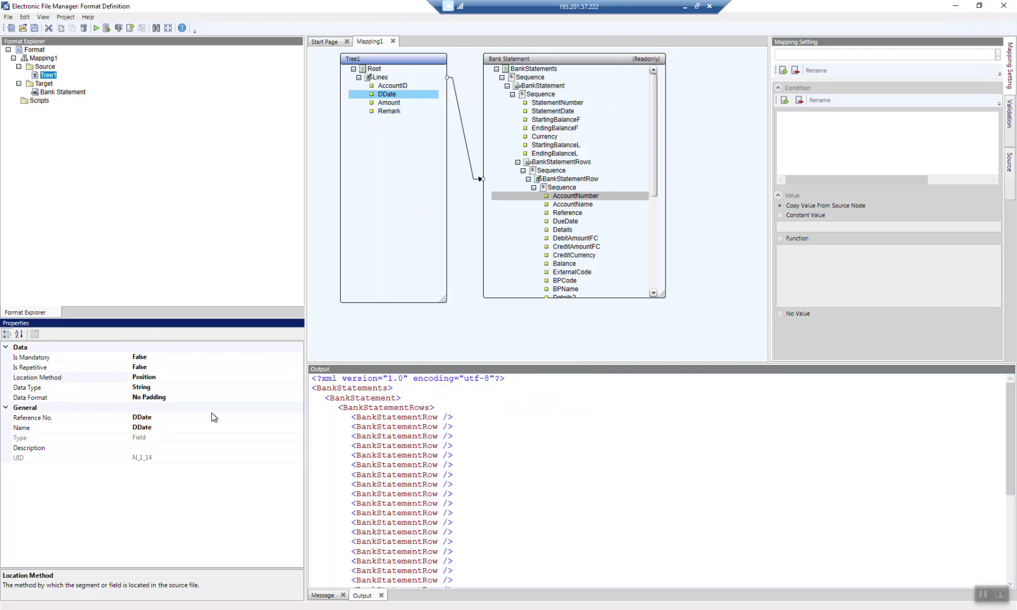
# Change DDate's location method from Position to Separator
pyautogui.click(293, 377)
pyautogui.click(299, 377)
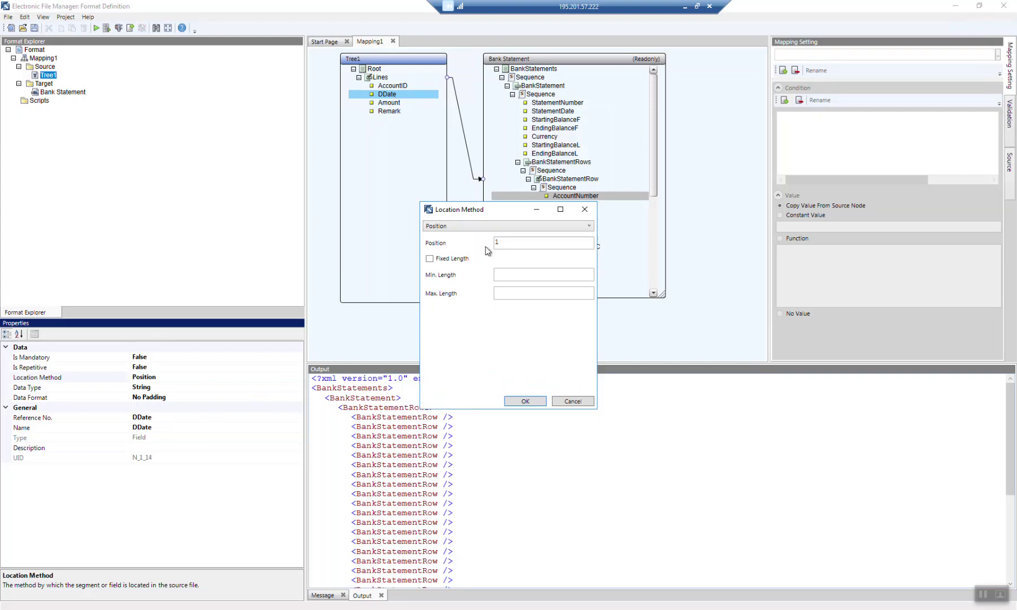
pyautogui.click(476, 227)
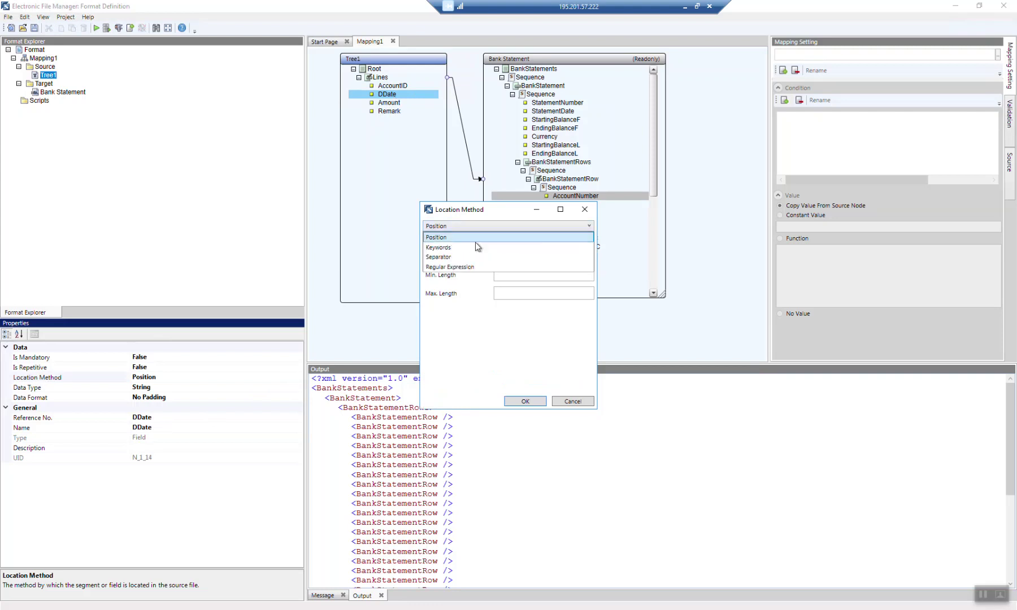
pyautogui.click(476, 256)
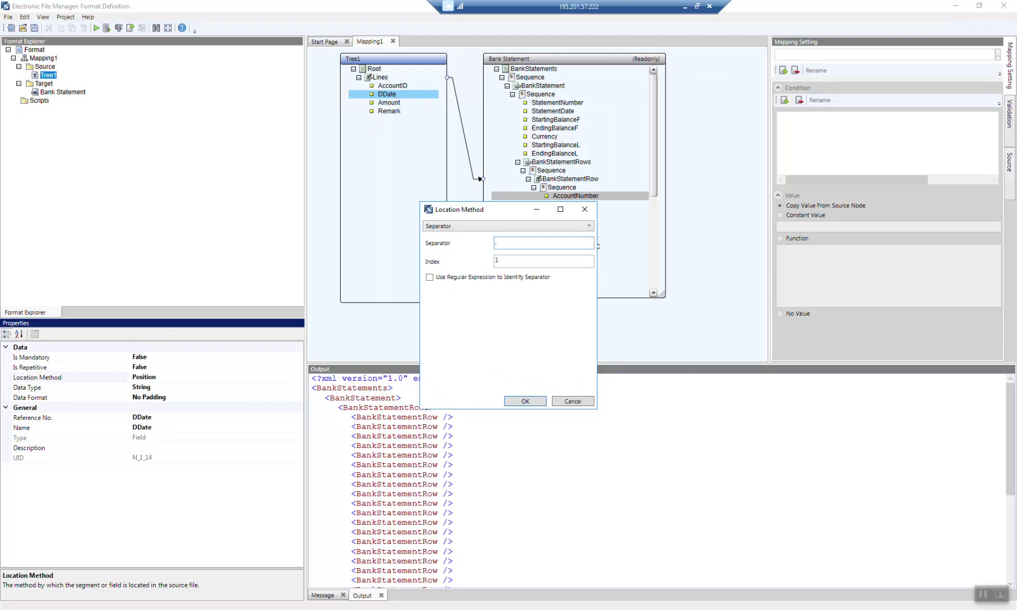
pyautogui.click(525, 401)
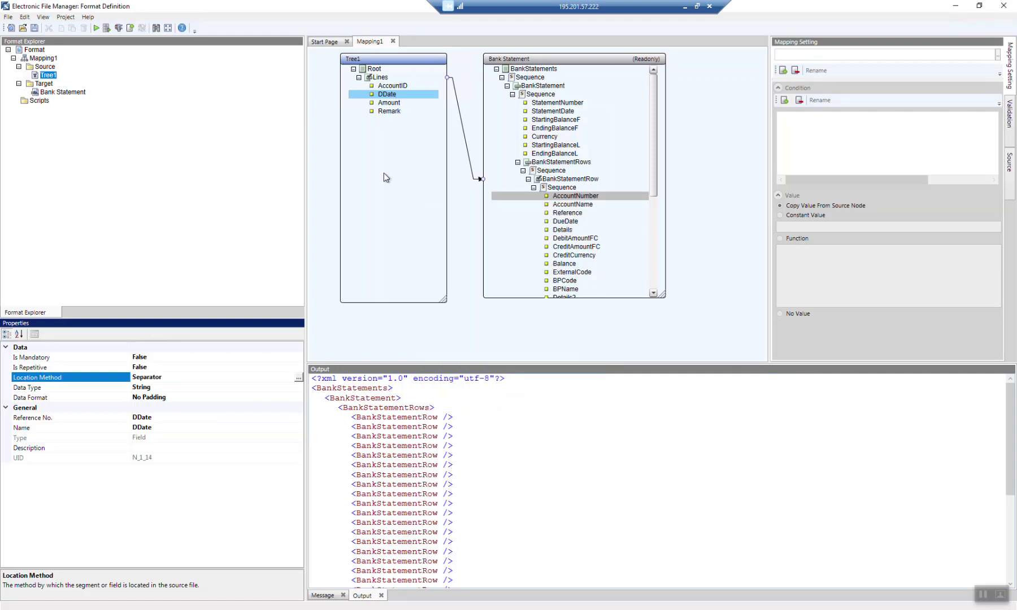
pyautogui.click(387, 105)
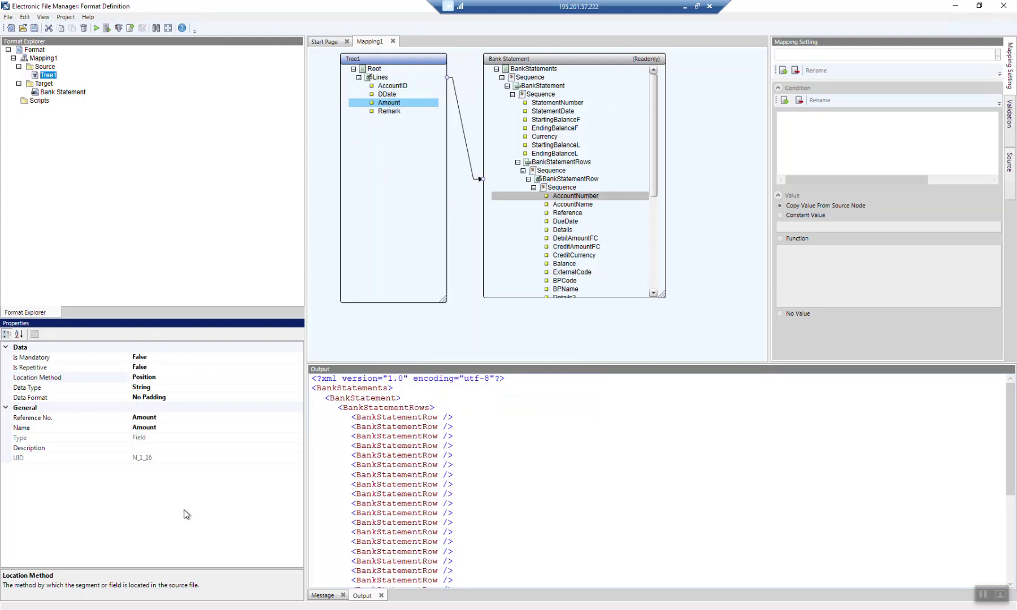
# In Excel, split column A of the transaction statement CSV into columns using a comma delimiter
pyautogui.moveTo(141, 607)
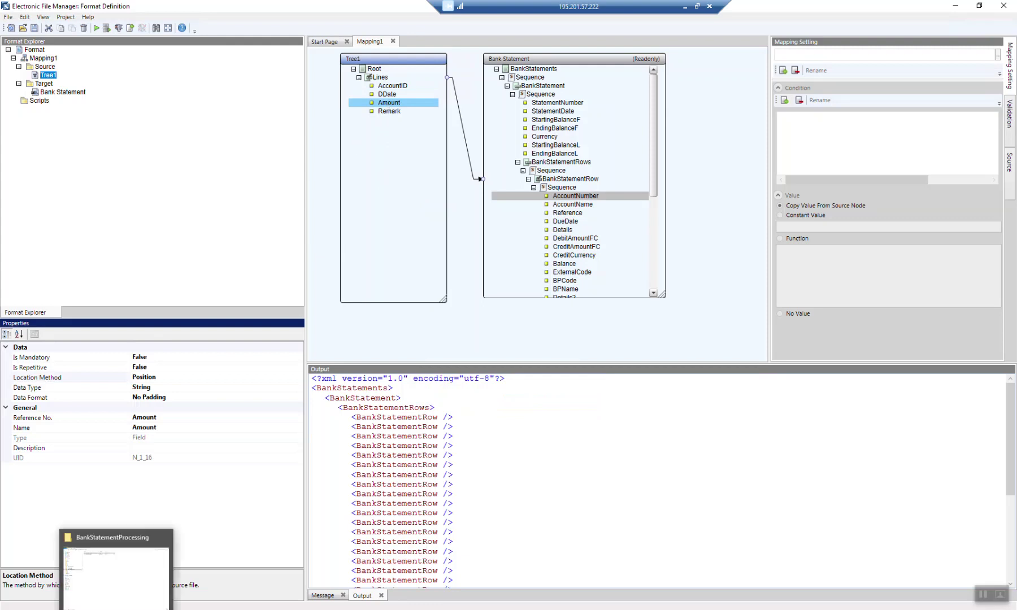
pyautogui.click(119, 577)
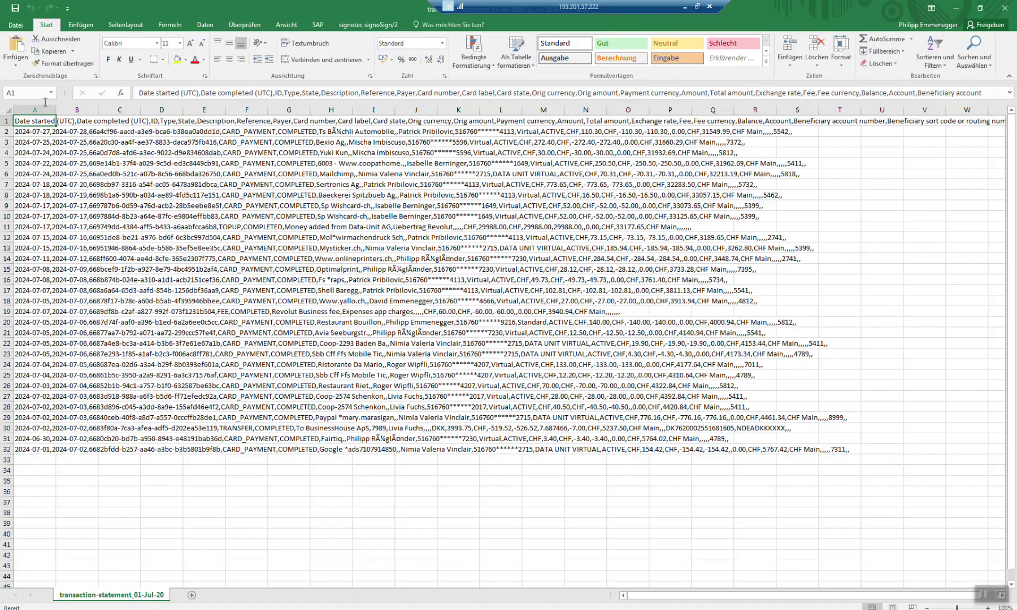
pyautogui.click(43, 106)
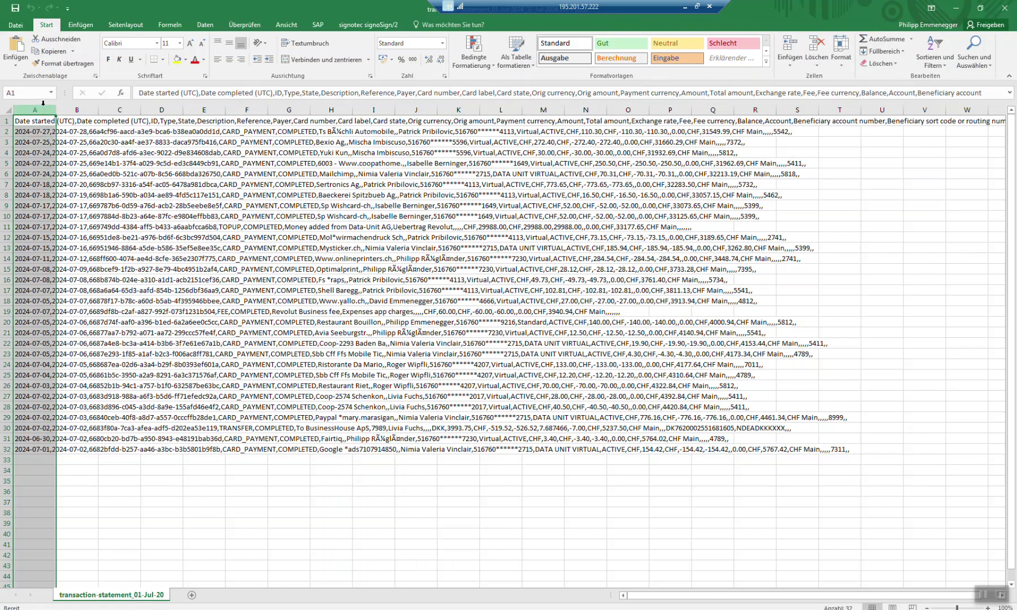
pyautogui.click(205, 26)
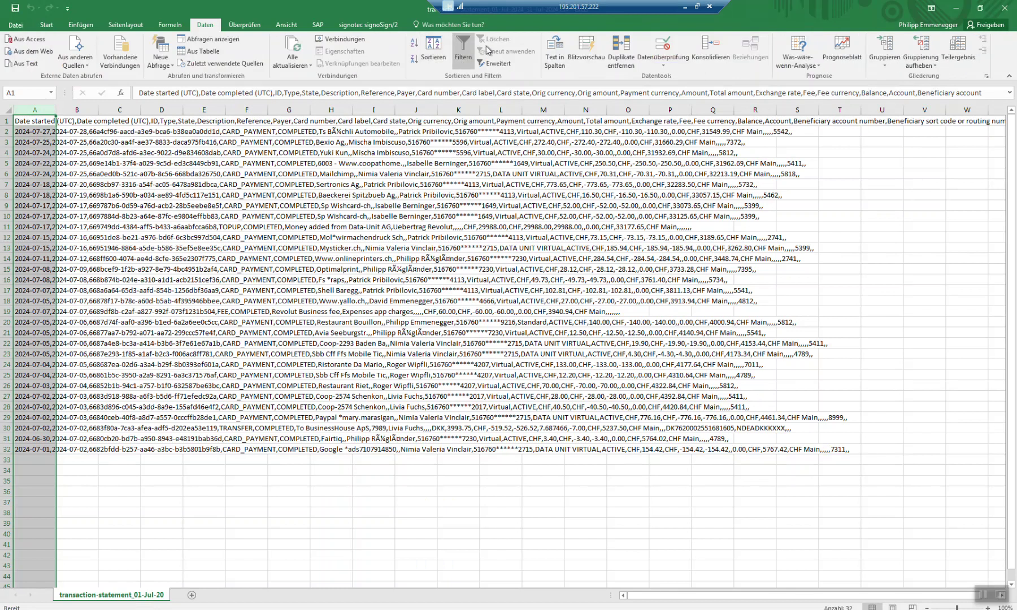
pyautogui.click(555, 49)
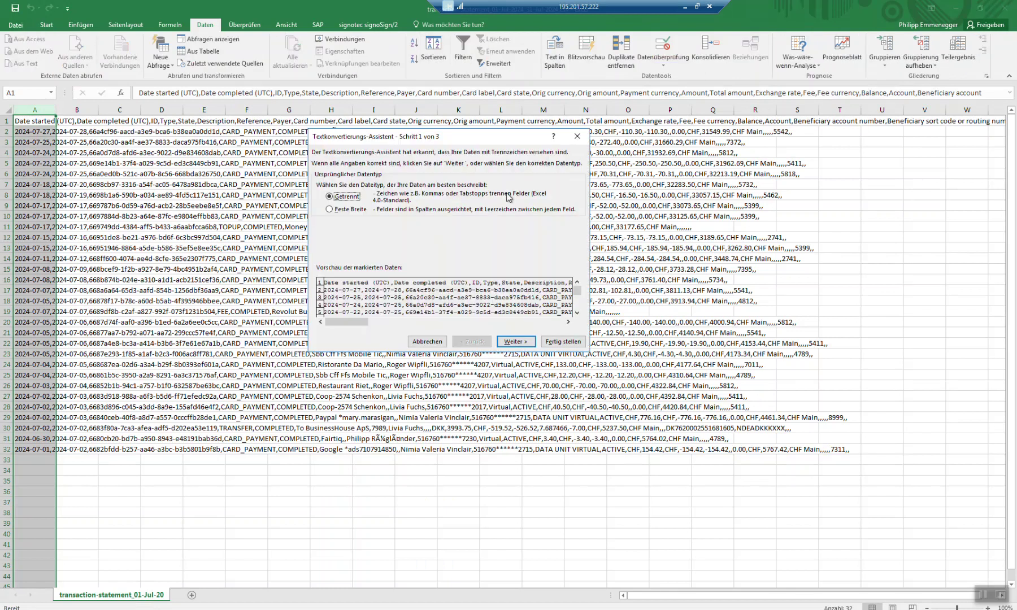
pyautogui.click(507, 342)
pyautogui.click(320, 203)
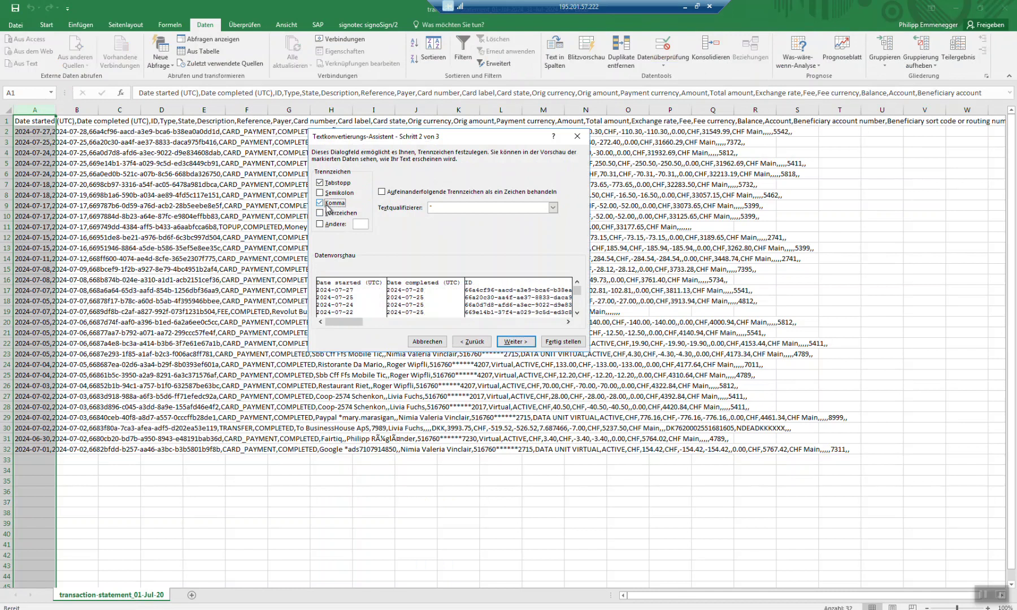
pyautogui.click(577, 342)
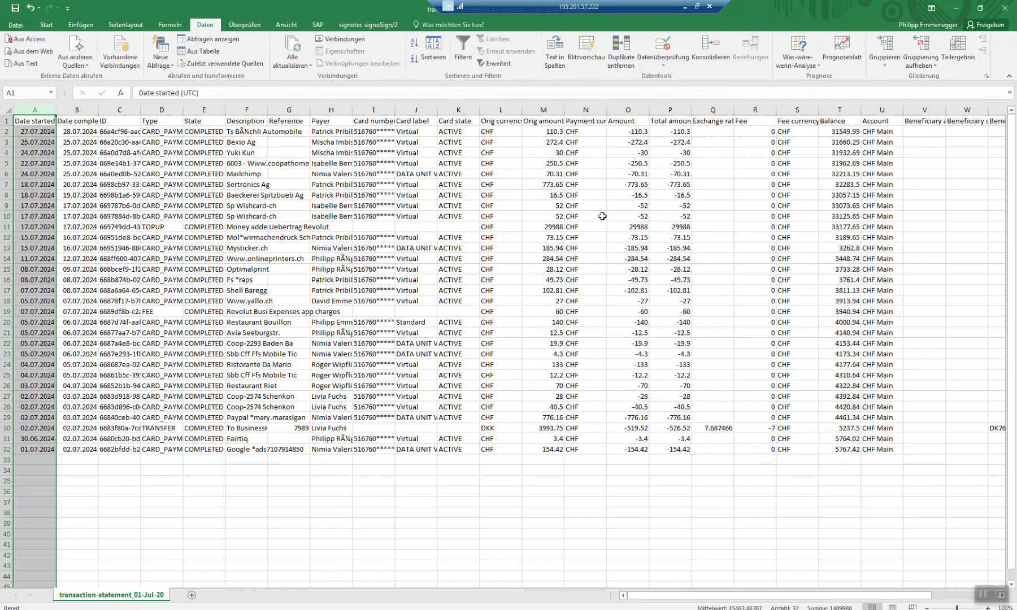
# Inspect the header cells to locate the Total amount column P, then return to File Manager
pyautogui.click(678, 111)
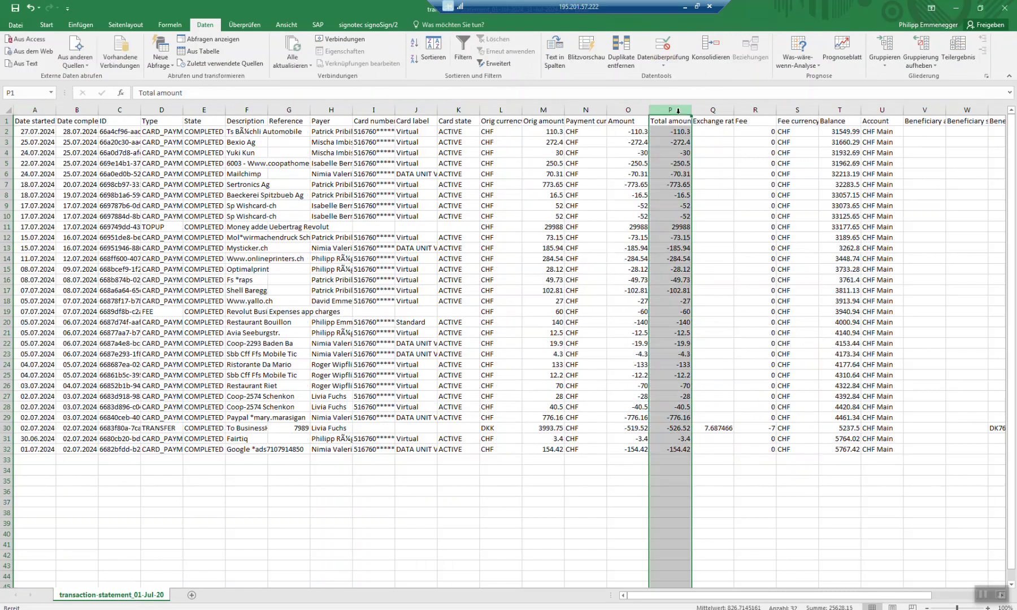
pyautogui.click(30, 120)
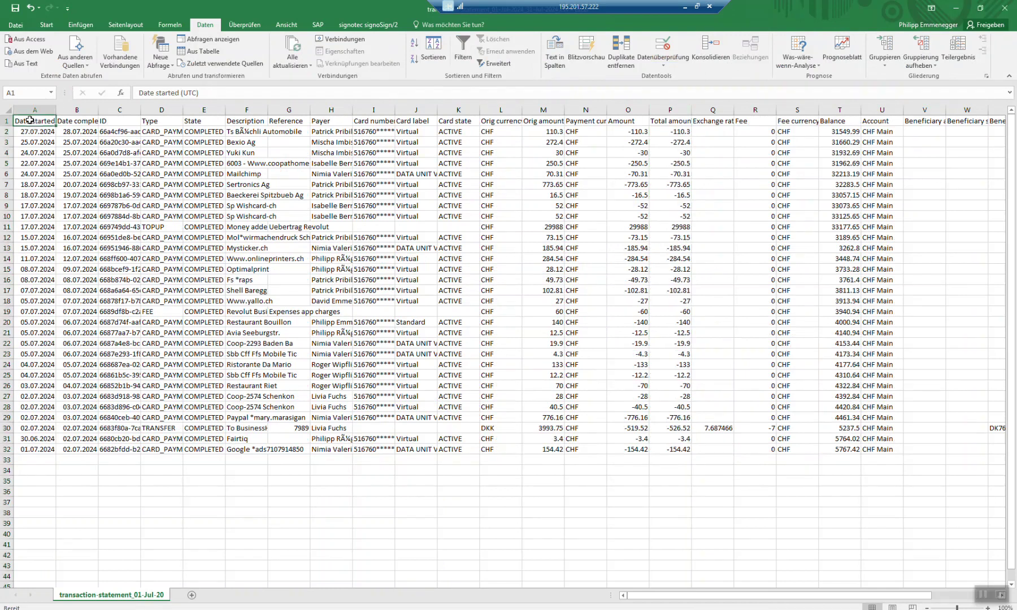
pyautogui.press('Right')
pyautogui.press('Right')
pyautogui.press('Right')
pyautogui.press('Right')
pyautogui.press('Right')
pyautogui.press('Right')
pyautogui.press('Right')
pyautogui.press('Right')
pyautogui.press('Right')
pyautogui.press('Right')
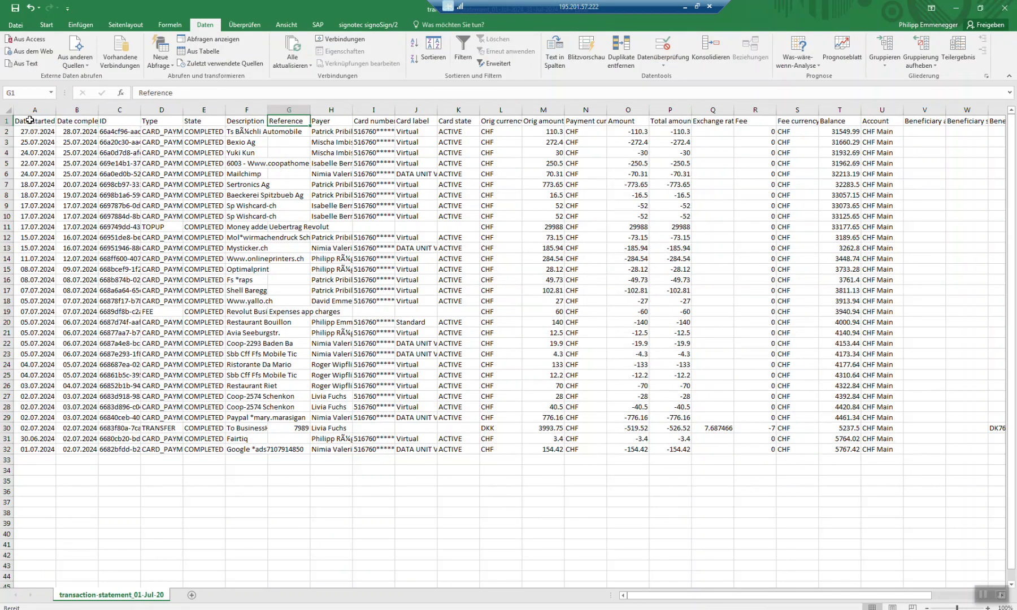
pyautogui.press('Right')
pyautogui.press('Right')
pyautogui.press('Right')
pyautogui.press('Right')
pyautogui.press('Right')
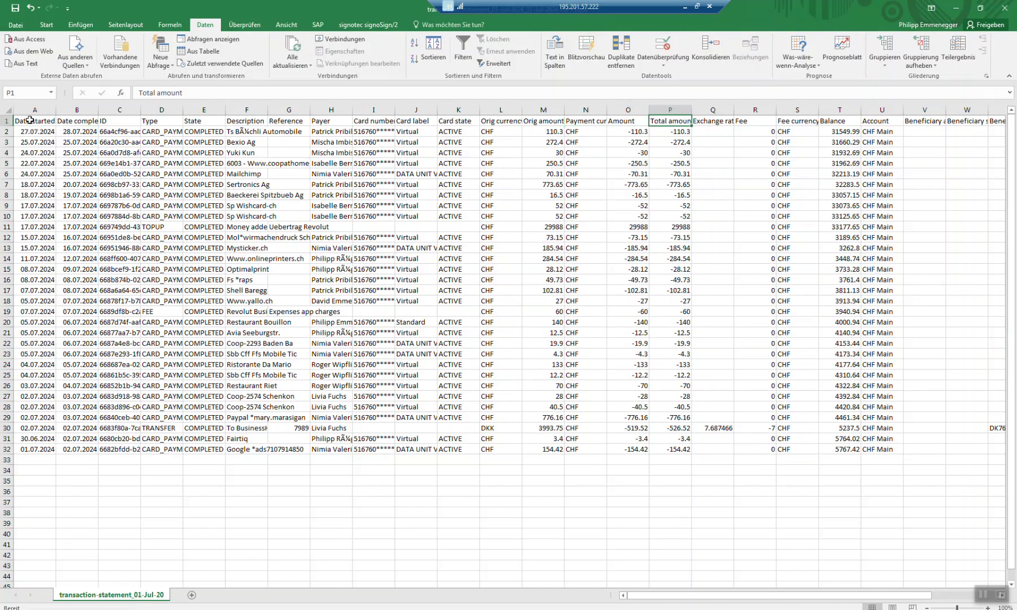
pyautogui.hotkey('alt', 'Tab')
pyautogui.hotkey('alt', 'Tab')
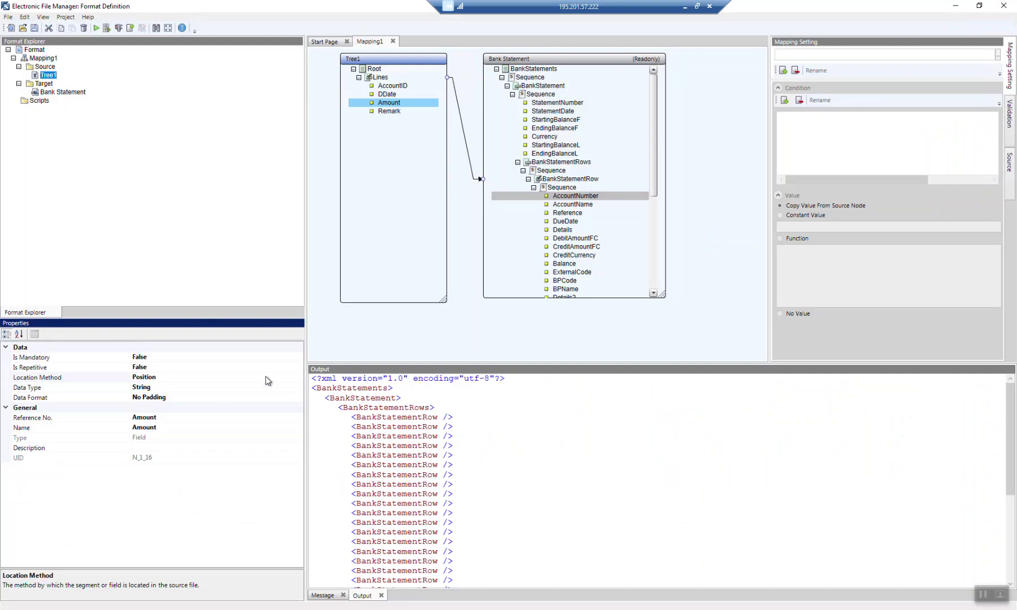
# Set Amount's location method to Separator with a comma separator at index 16
pyautogui.click(298, 377)
pyautogui.click(298, 377)
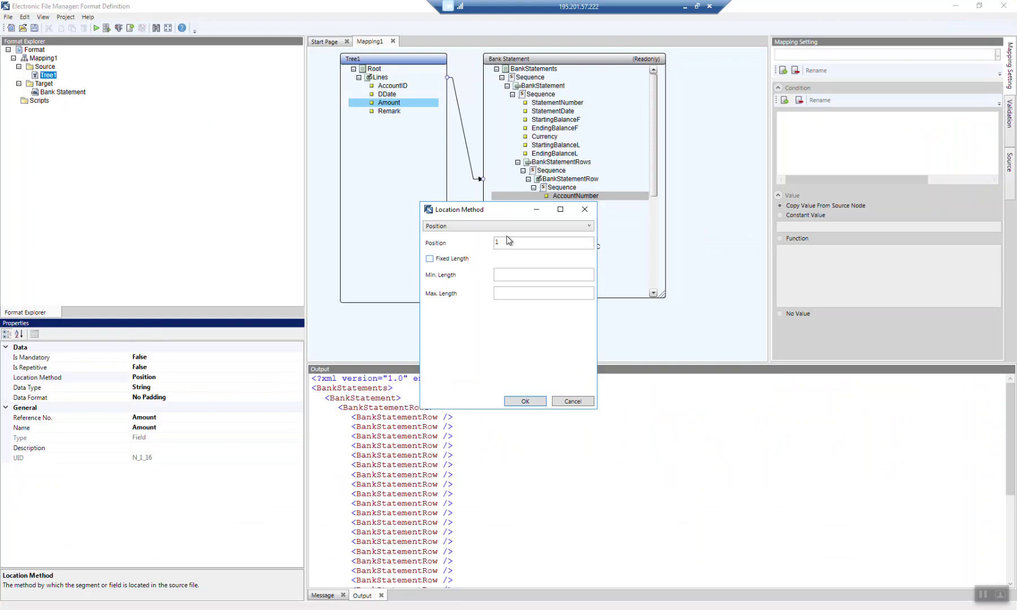
pyautogui.click(501, 227)
pyautogui.click(501, 253)
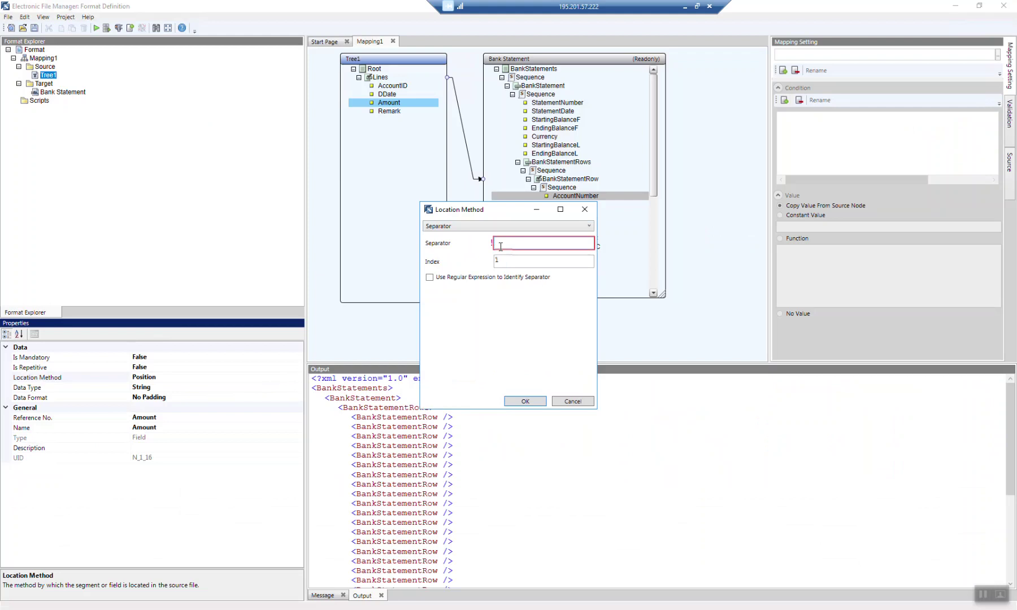
pyautogui.write(',')
pyautogui.click(506, 260)
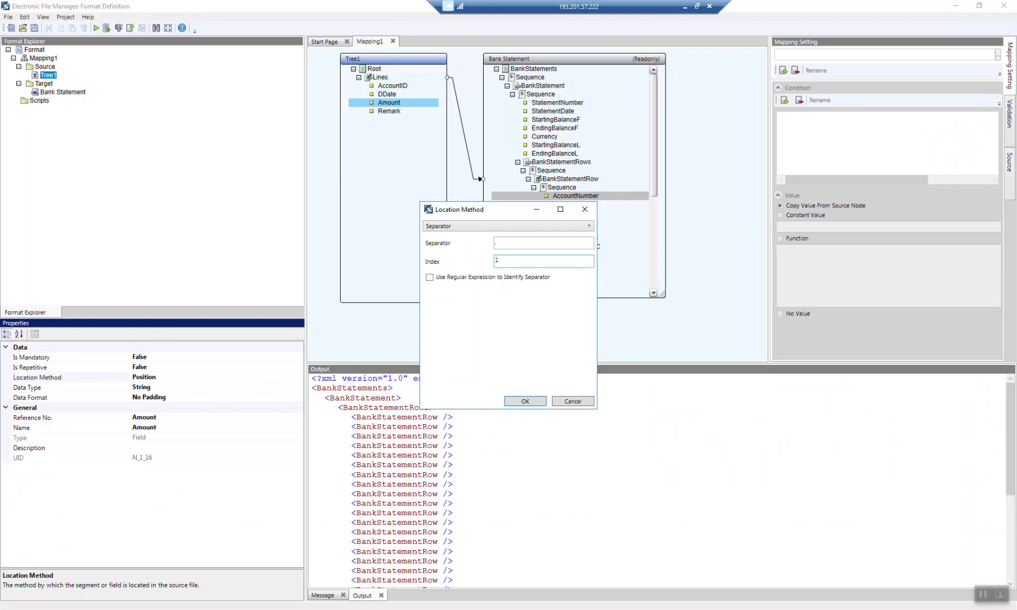
pyautogui.write('6')
pyautogui.click(526, 401)
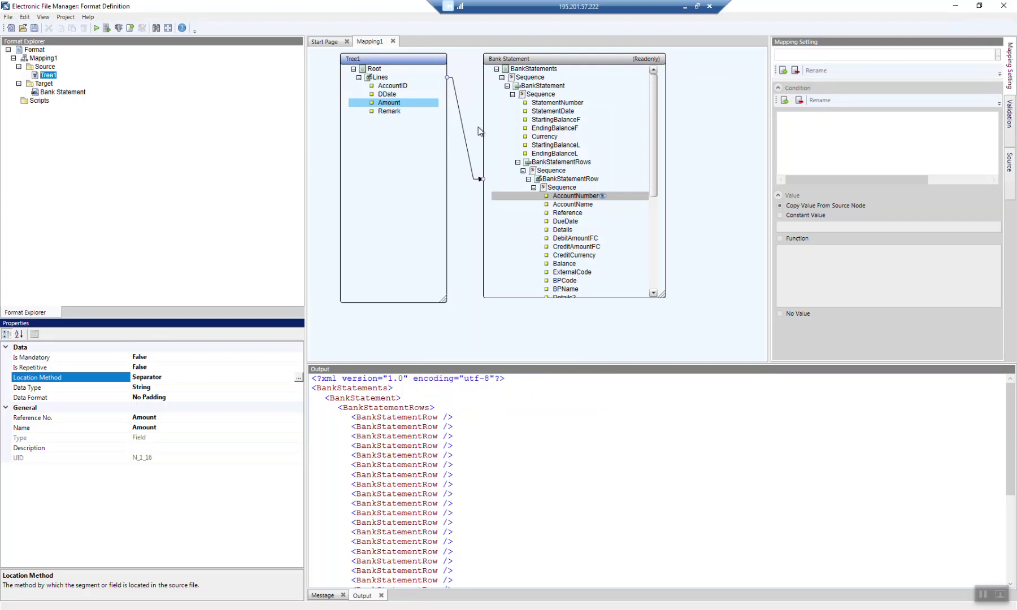
# Enlarge the Bank Statement panel, then link Amount to CreditAmountLC and DDate to BankStmtDueDate
pyautogui.click(407, 103)
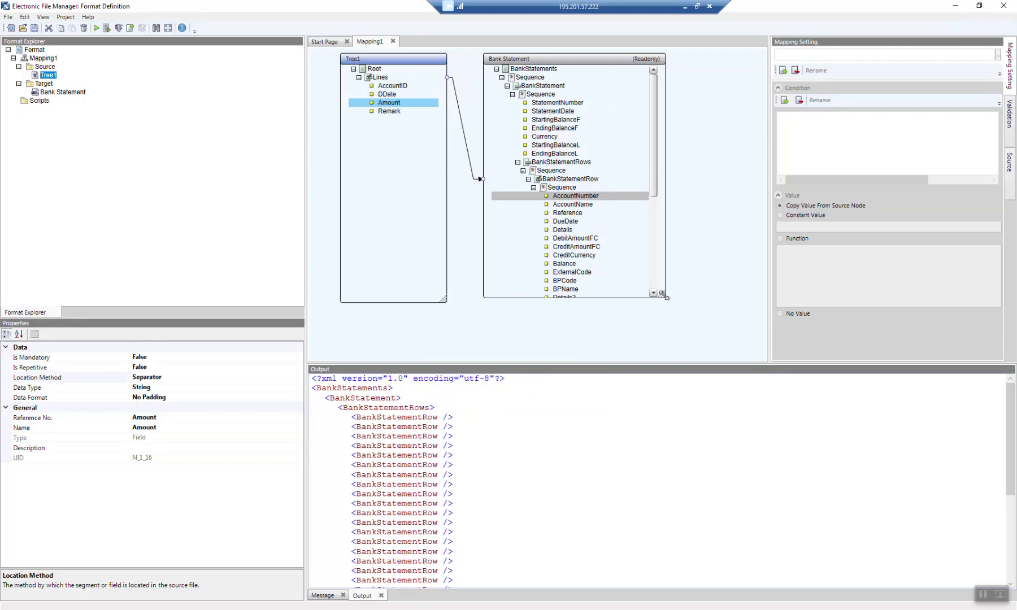
pyautogui.moveTo(663, 295); pyautogui.dragTo(698, 344)
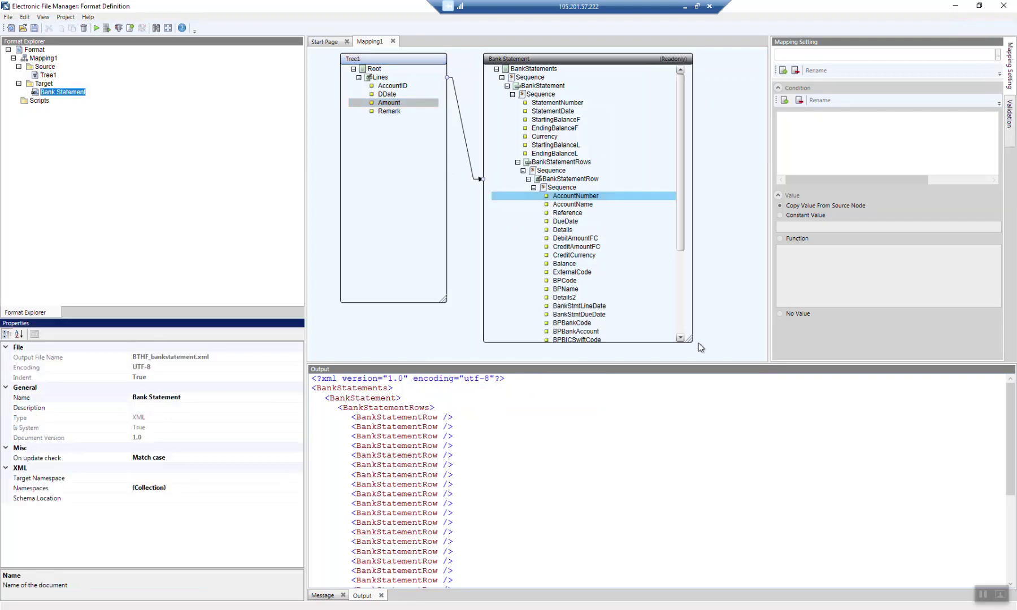
pyautogui.click(688, 261)
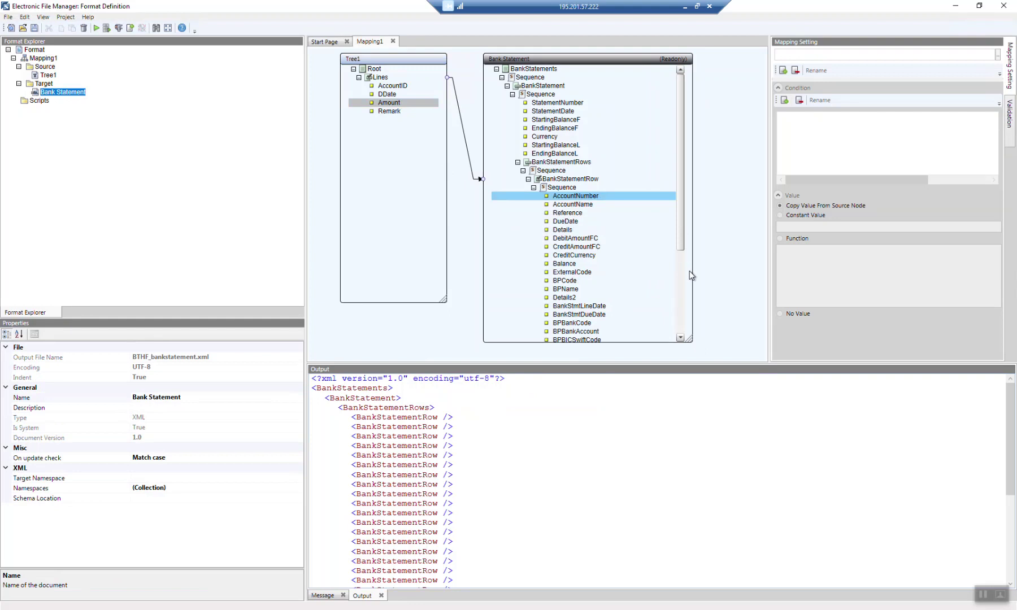
pyautogui.moveTo(681, 244); pyautogui.dragTo(682, 282)
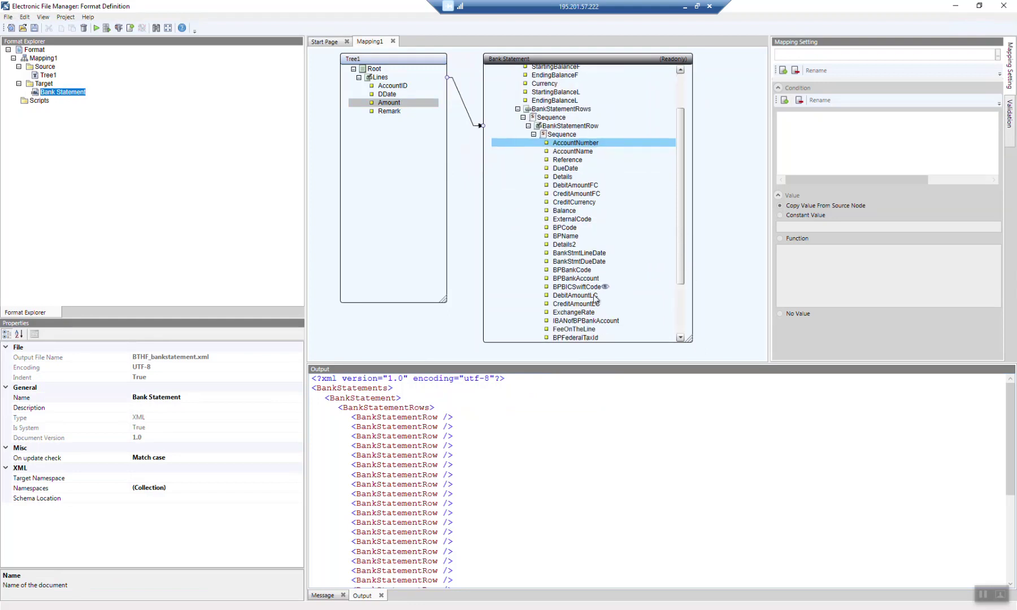
pyautogui.moveTo(415, 102); pyautogui.dragTo(573, 303)
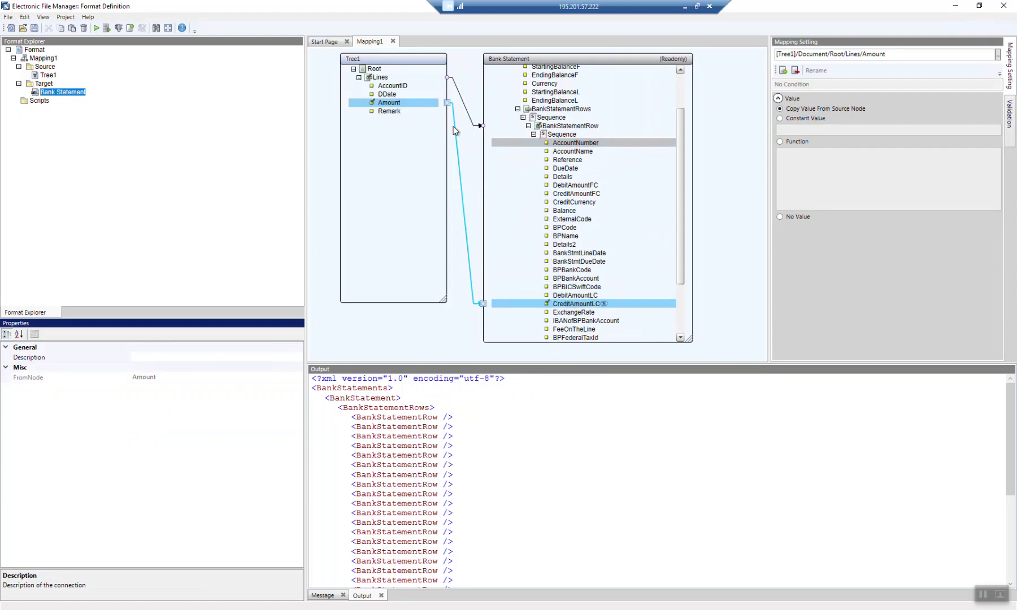
pyautogui.click(393, 95)
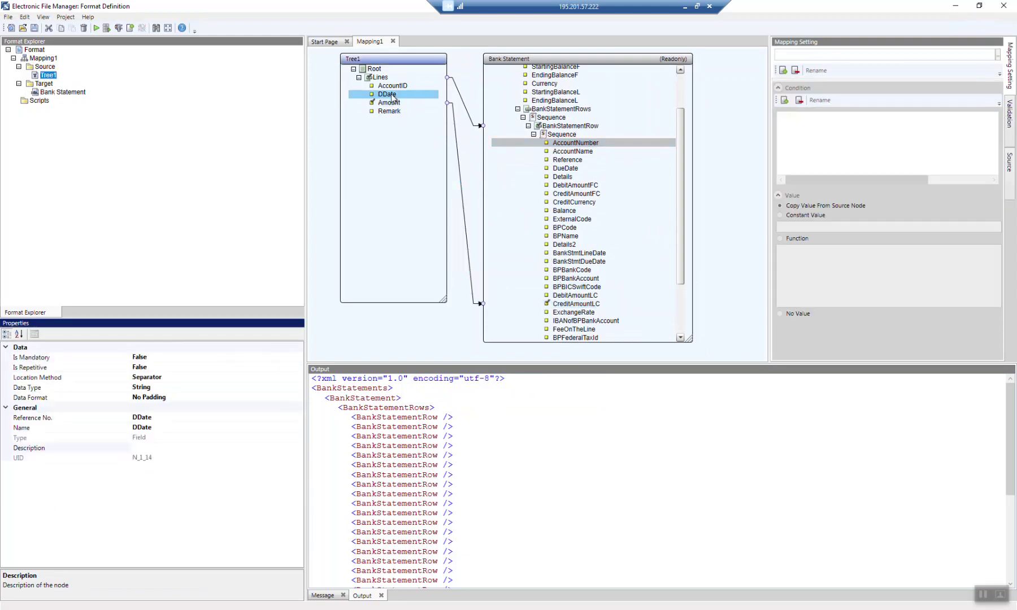
pyautogui.moveTo(393, 96); pyautogui.dragTo(562, 264)
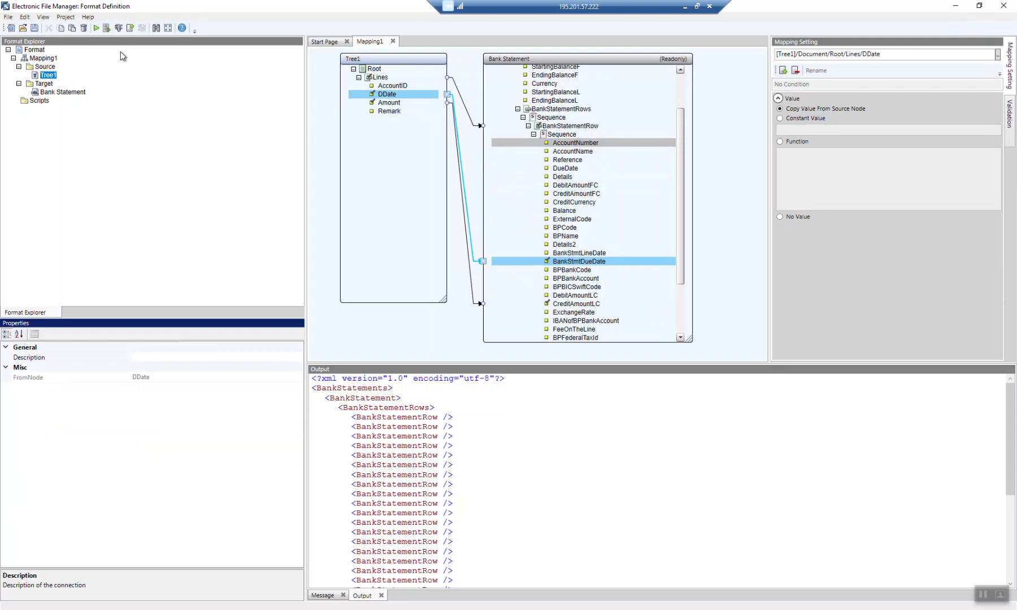
# Test-run the format, dismiss the file-access error, and close the Excel statement without saving
pyautogui.click(97, 29)
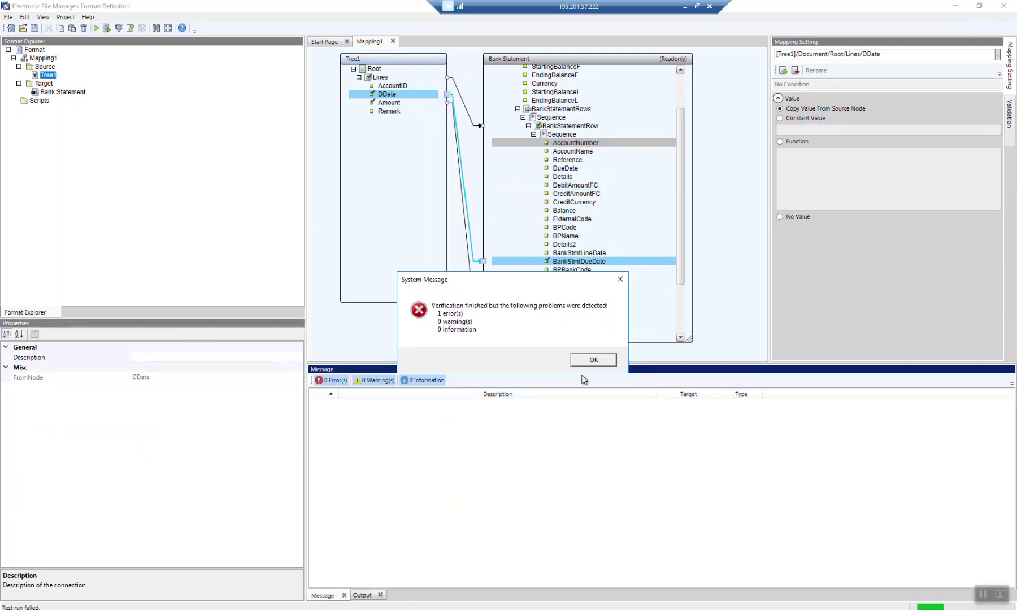
pyautogui.click(586, 363)
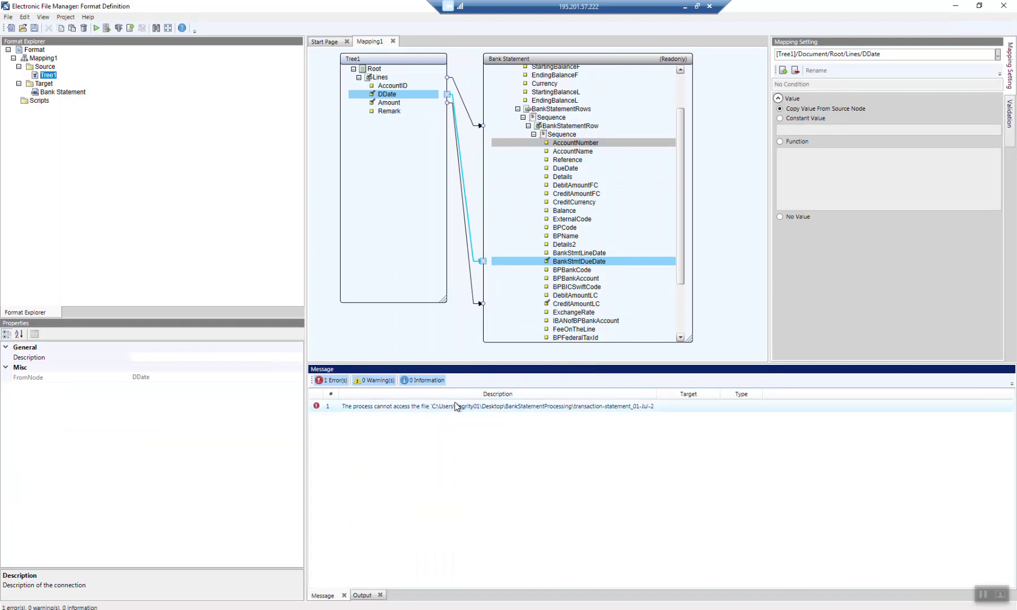
pyautogui.hotkey('alt', 'Tab')
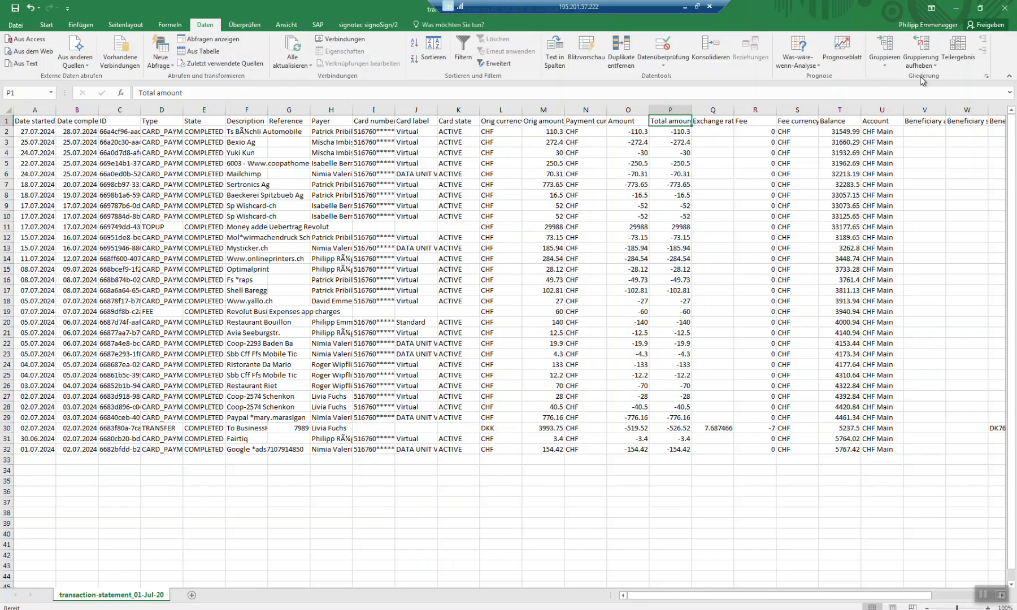
pyautogui.click(1005, 8)
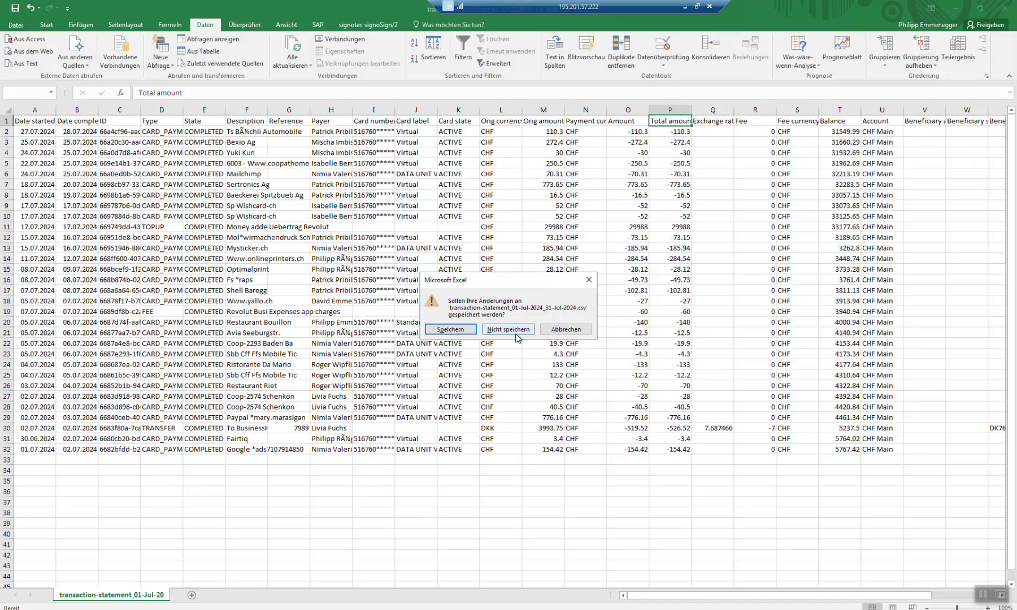
pyautogui.click(514, 332)
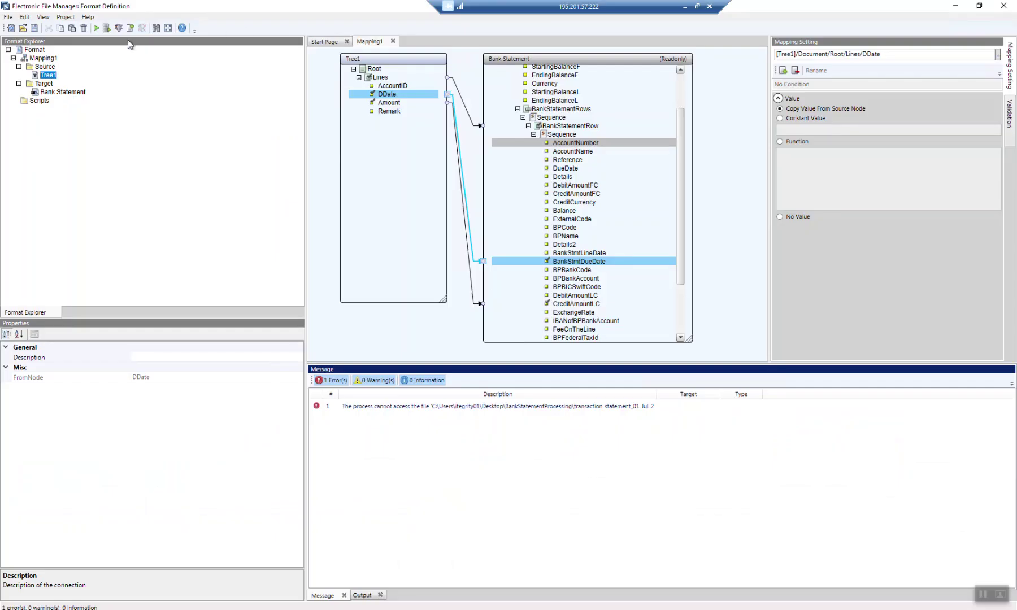
# Rerun the format test so the output lists BankStmtDueDate dates and negative CreditAmountLC amounts like -110.30
pyautogui.click(96, 28)
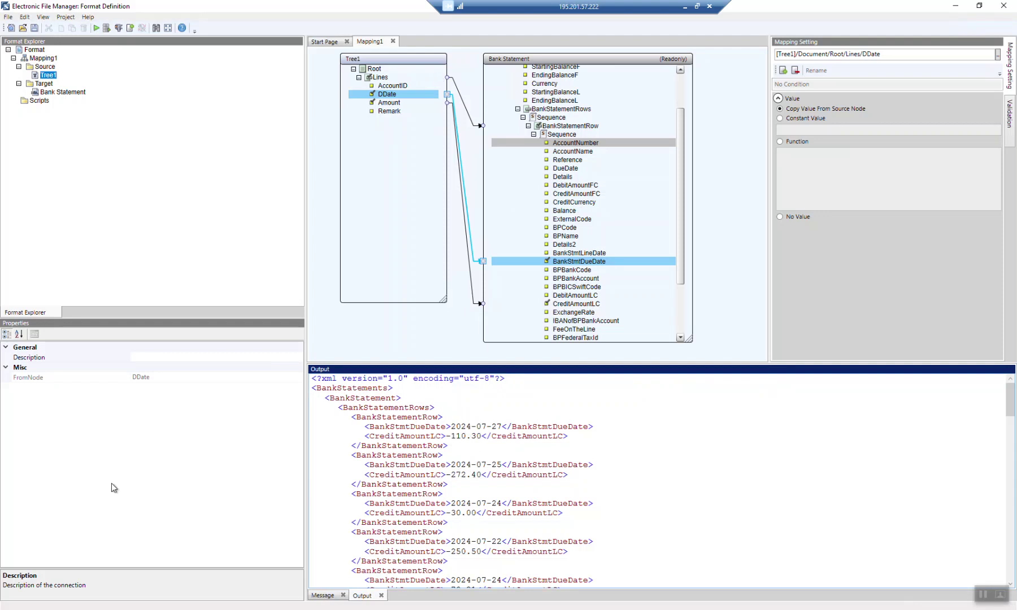
# Open the transaction statement CSV from the BankStatementProcessing folder in Excel
pyautogui.moveTo(116, 607)
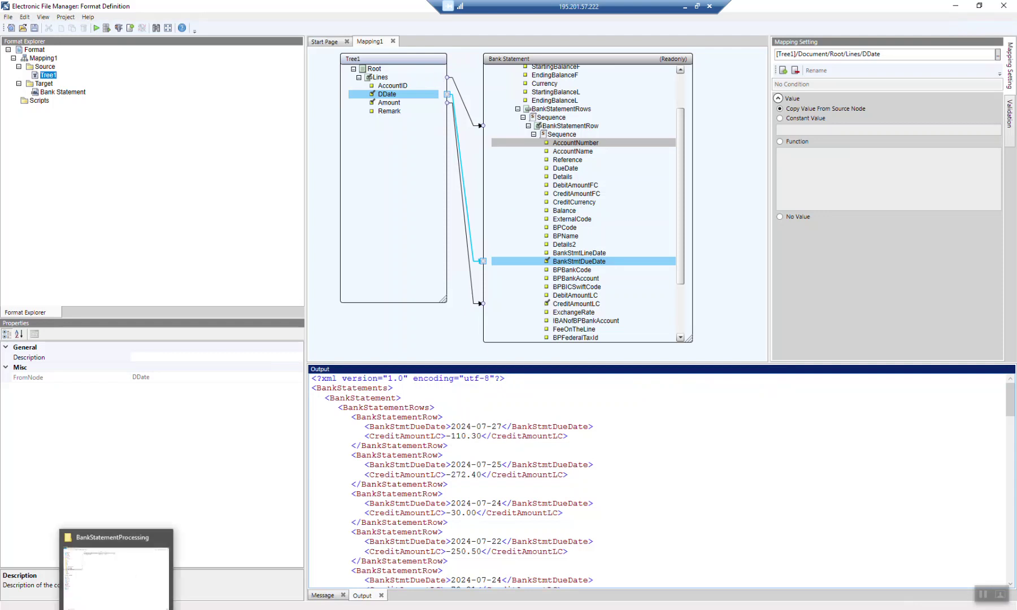
pyautogui.click(130, 574)
pyautogui.doubleClick(298, 65)
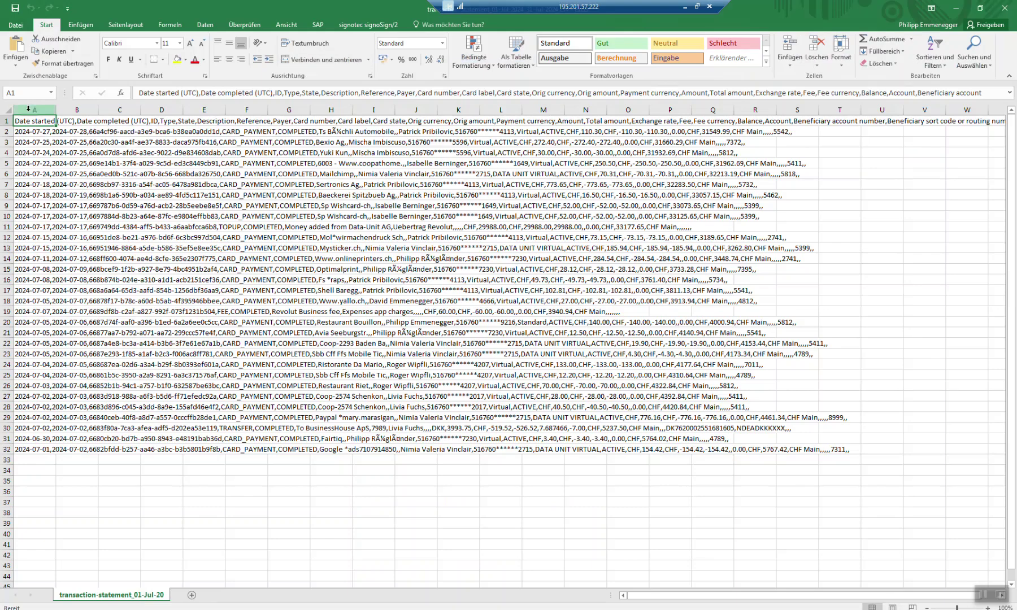
# Split column A into separate columns using the comma delimiter
pyautogui.click(29, 108)
pyautogui.click(205, 25)
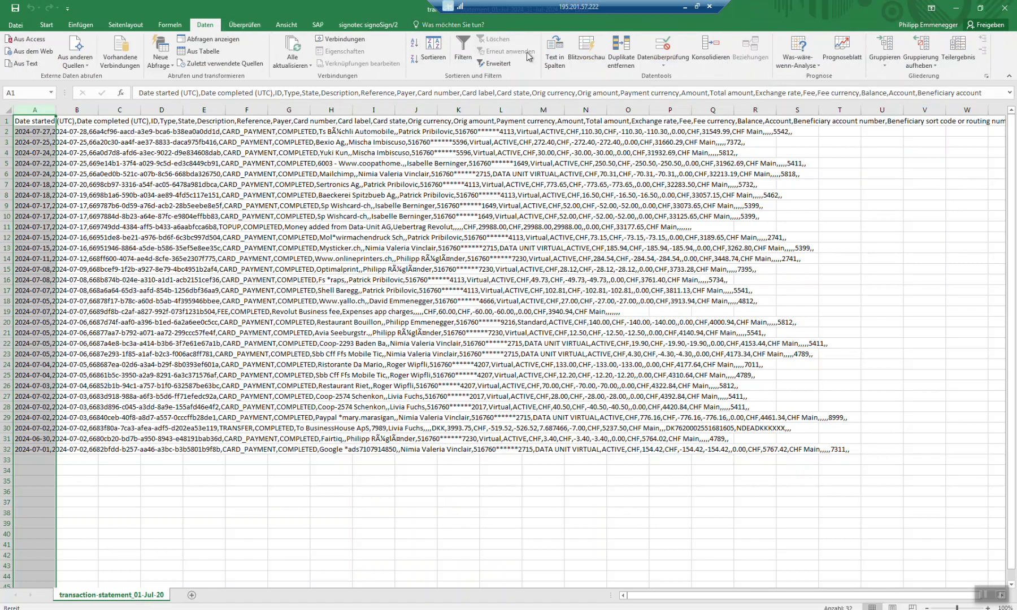
pyautogui.click(555, 59)
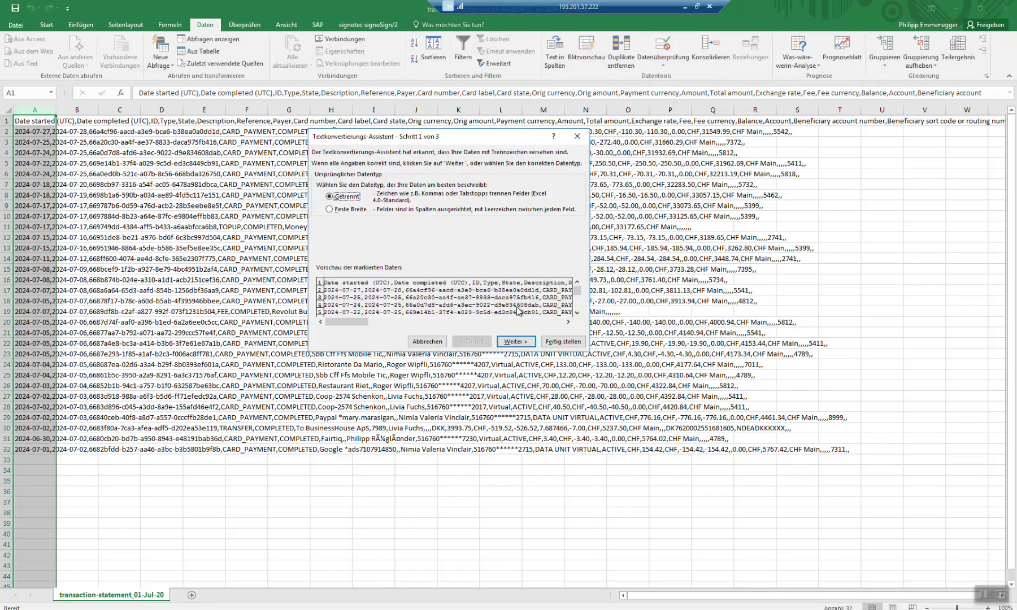
pyautogui.click(515, 341)
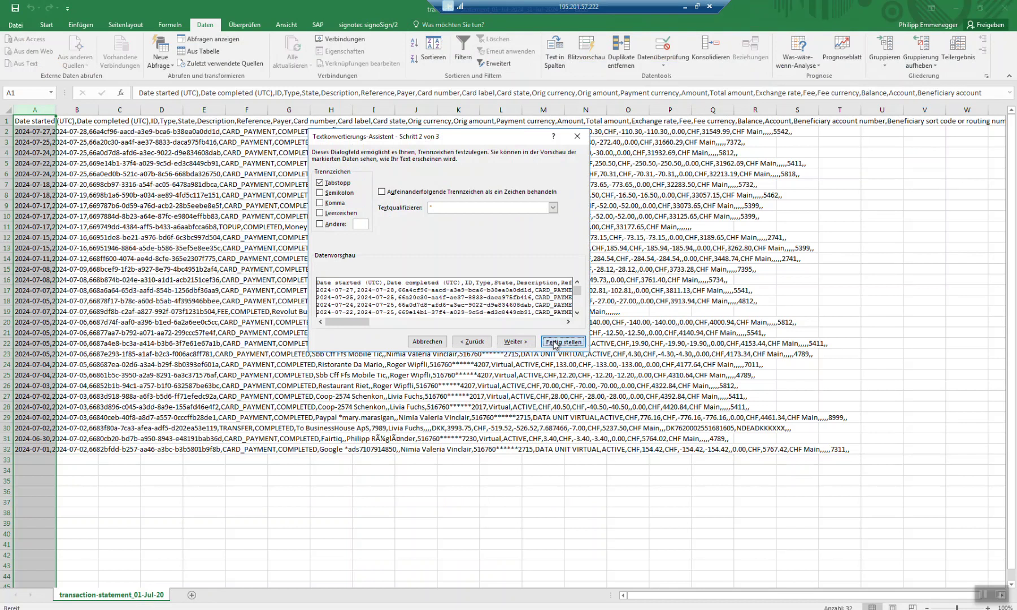
pyautogui.click(553, 341)
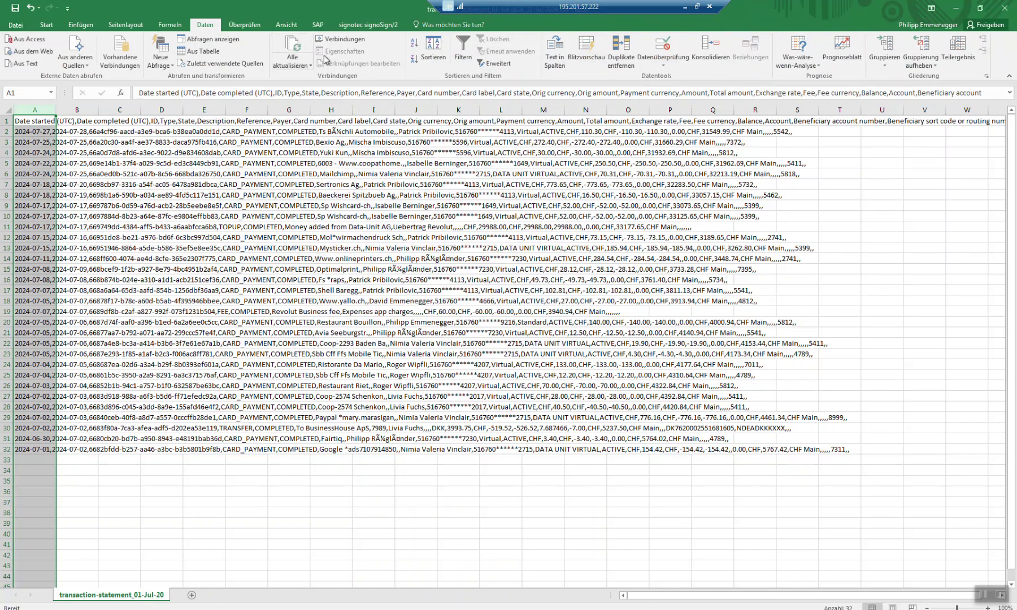
pyautogui.click(554, 53)
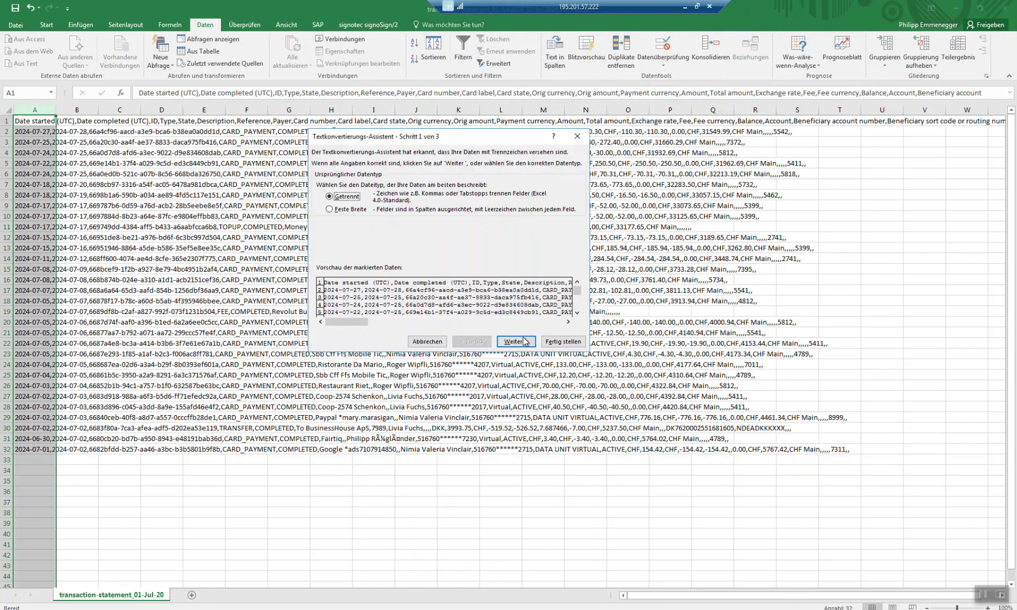
pyautogui.click(516, 341)
pyautogui.click(319, 203)
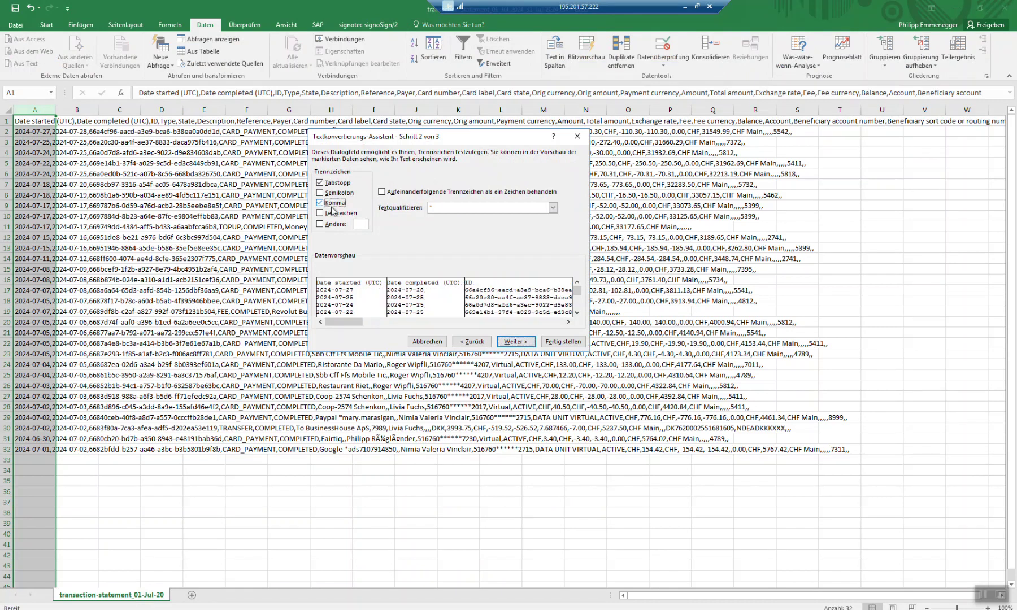
pyautogui.click(578, 341)
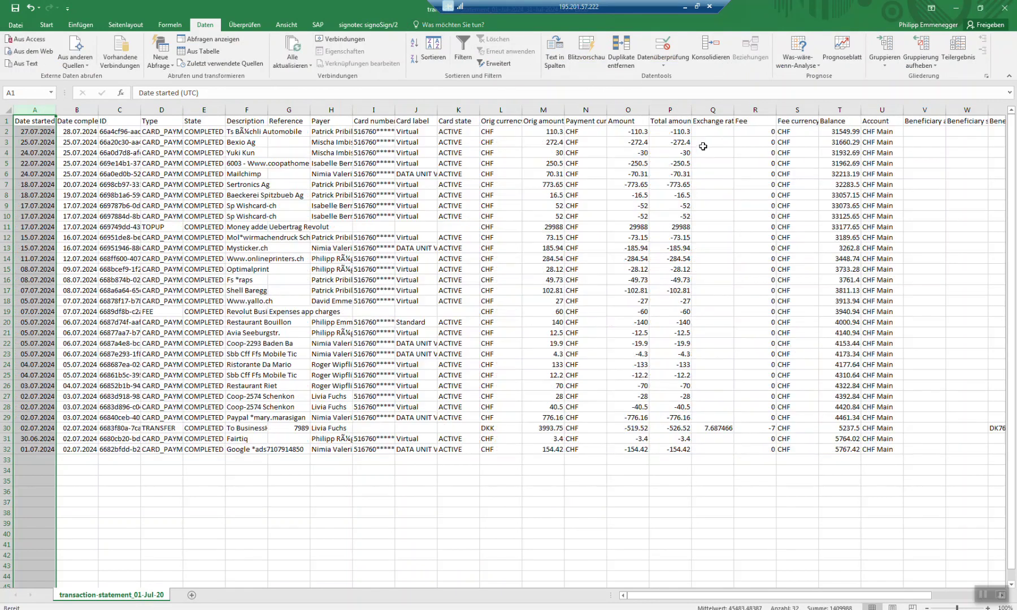
# Inspect the split column headers up to Description, then return to the folder window
pyautogui.click(246, 121)
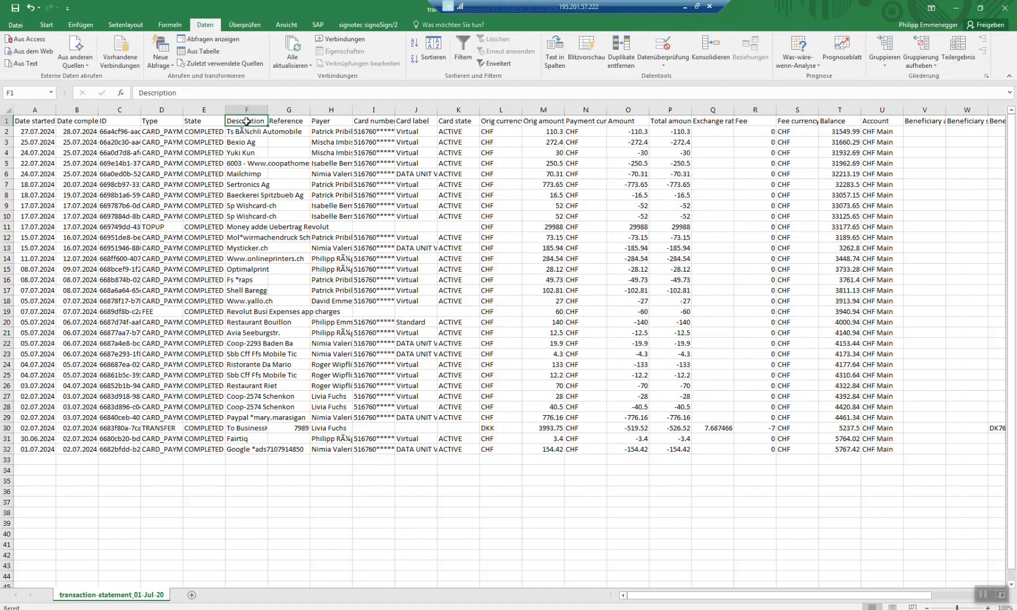
pyautogui.press('Left')
pyautogui.press('Left')
pyautogui.press('Left')
pyautogui.press('Left')
pyautogui.press('Left')
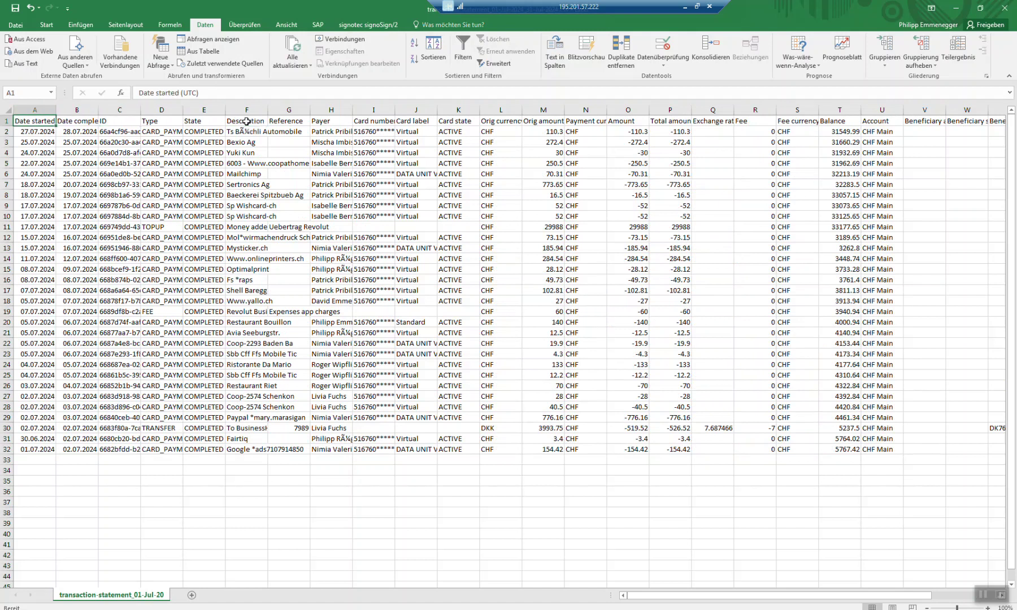
pyautogui.press('Right')
pyautogui.press('Right')
pyautogui.press('Right')
pyautogui.press('Right')
pyautogui.press('Right')
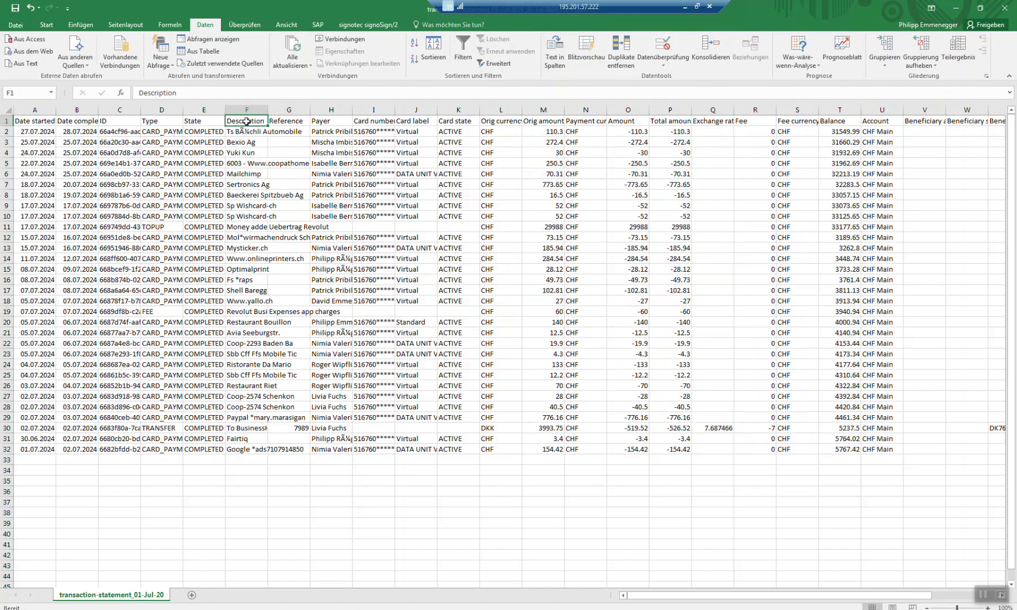
pyautogui.hotkey('alt', 'Tab')
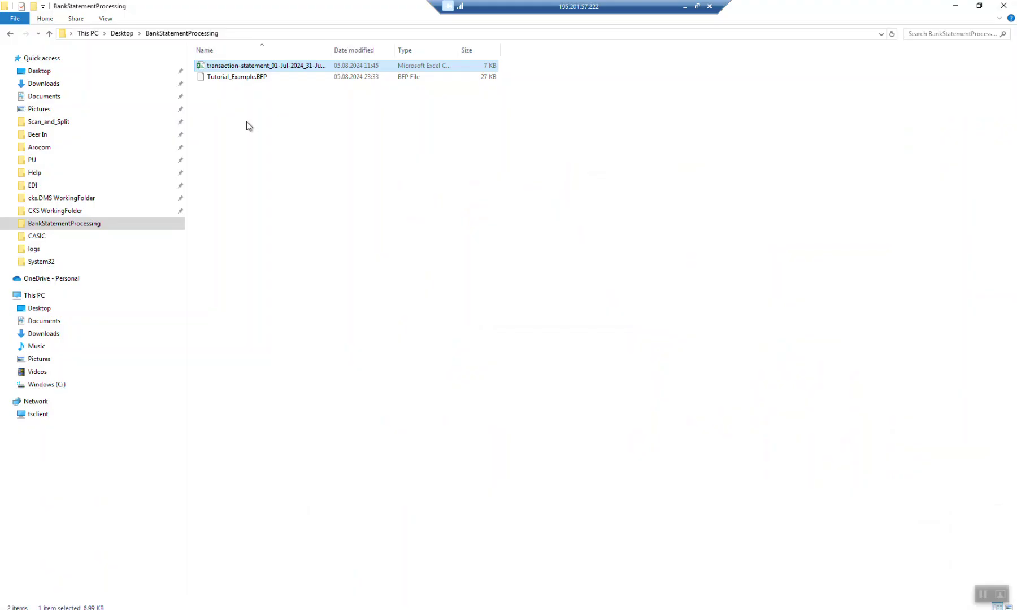
# Set the Remark source field's location method to Separator with a comma and index 6
pyautogui.hotkey('alt', 'Tab')
pyautogui.hotkey('alt', 'Tab')
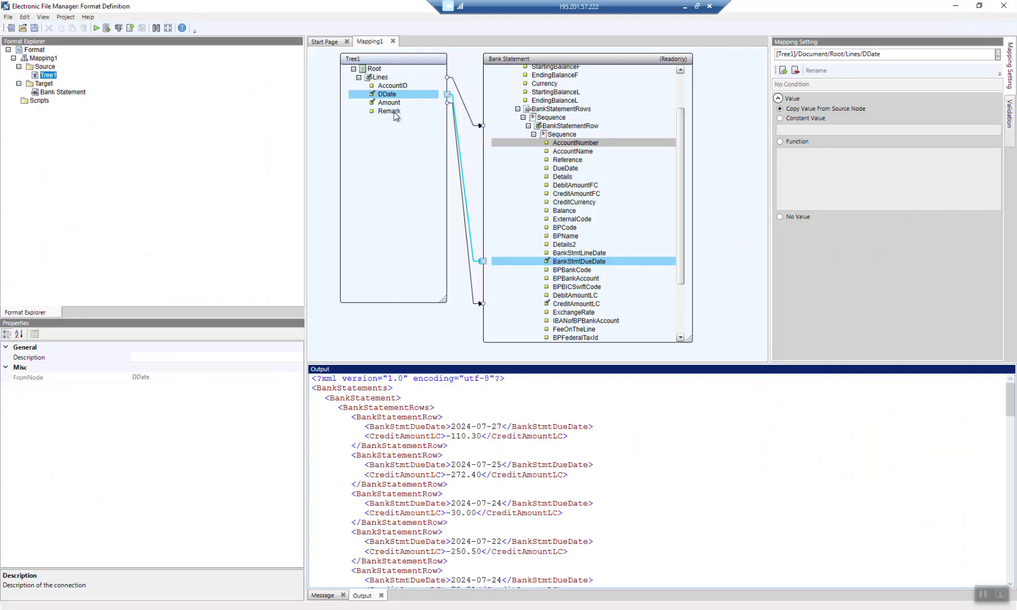
pyautogui.click(390, 112)
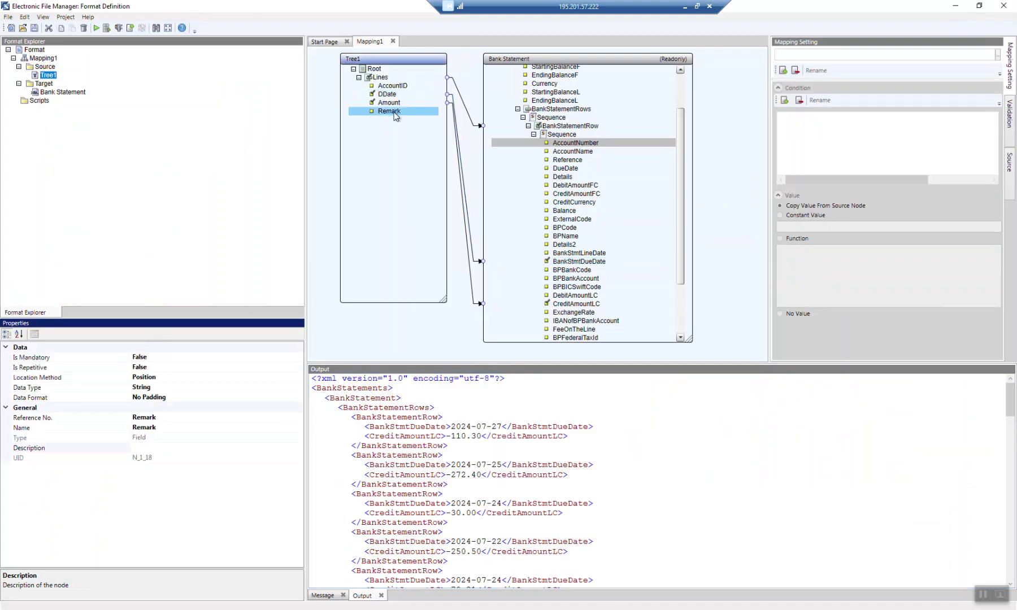
pyautogui.click(289, 378)
pyautogui.click(302, 382)
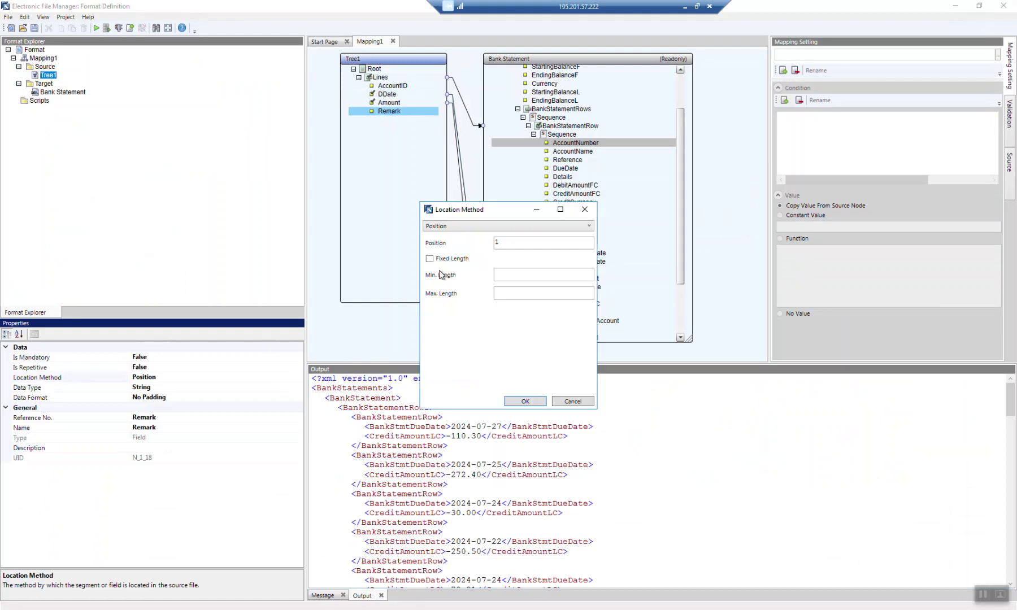
pyautogui.click(501, 227)
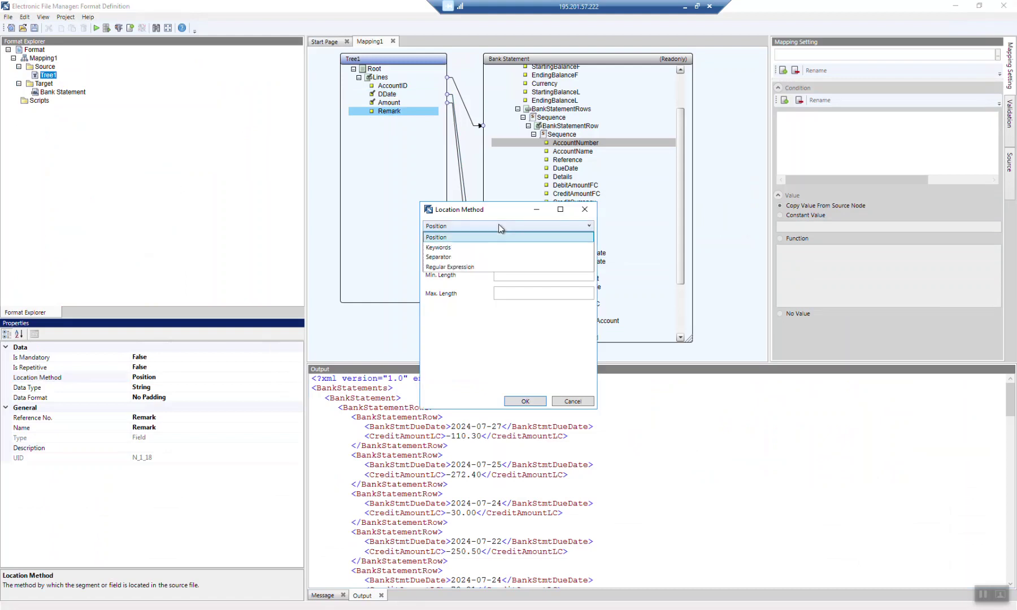
pyautogui.click(500, 257)
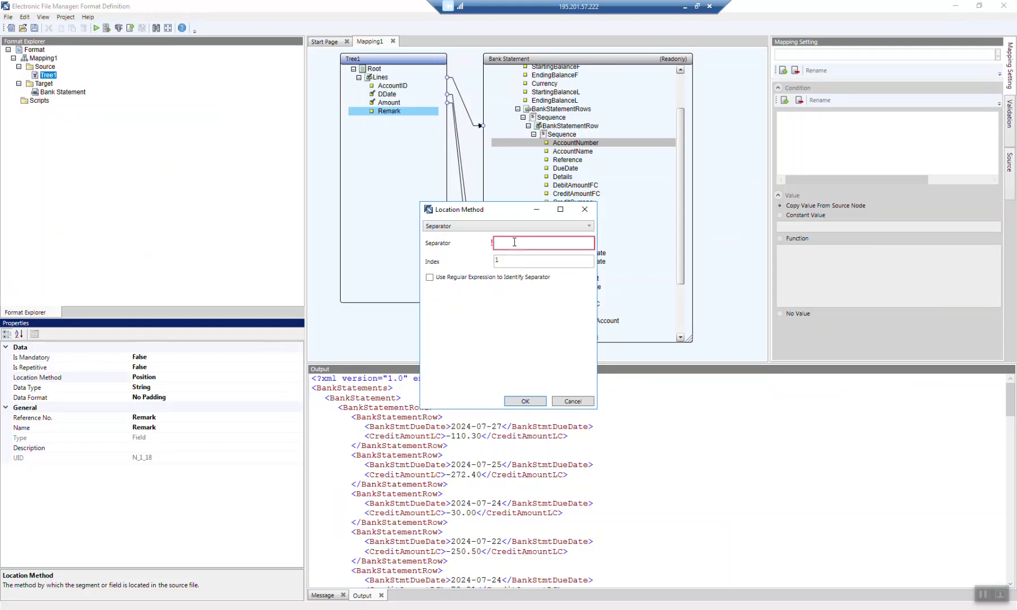
pyautogui.write(',')
pyautogui.doubleClick(511, 259)
pyautogui.write('6')
pyautogui.click(525, 402)
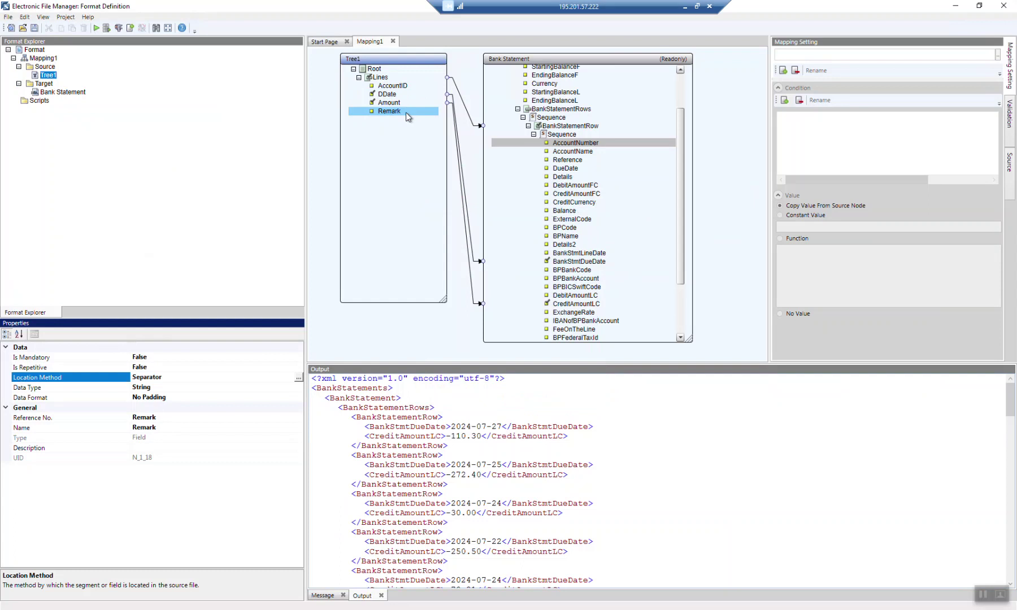
# Map the Remark source field to Details and attempt a test run, dismissing the error
pyautogui.moveTo(407, 113); pyautogui.dragTo(552, 180)
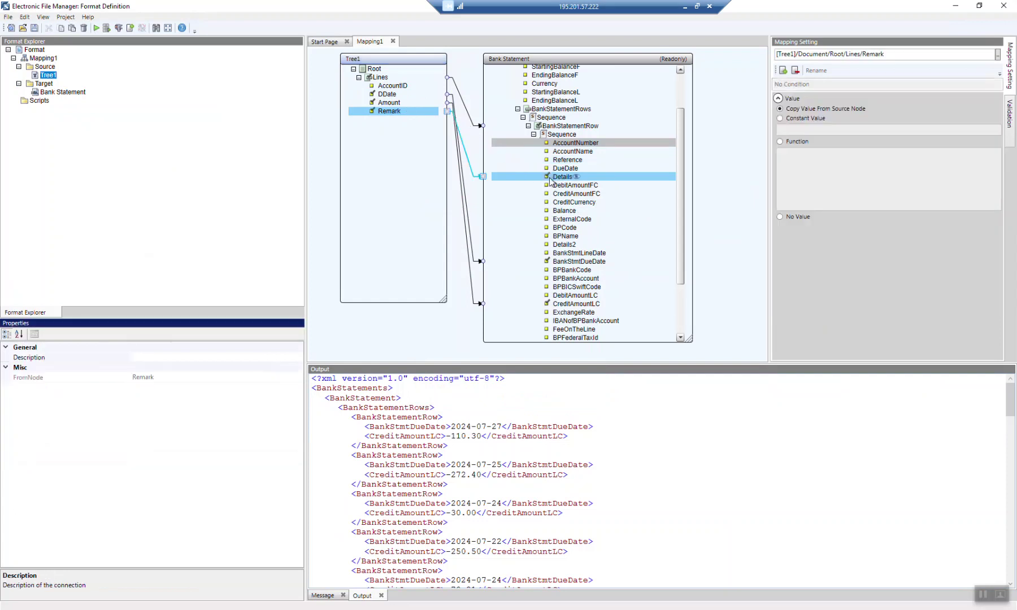
pyautogui.click(95, 28)
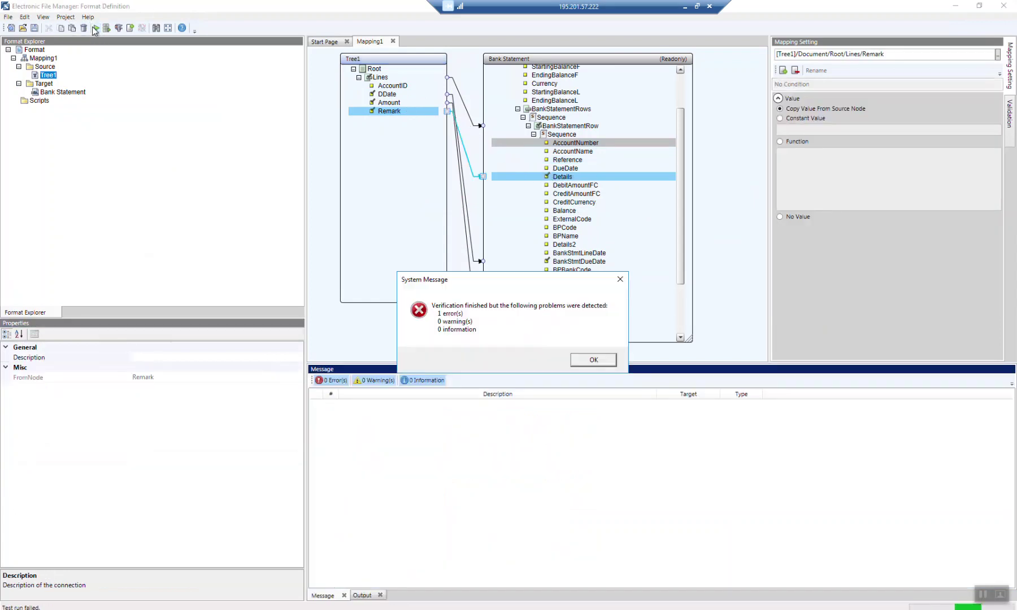
pyautogui.click(593, 360)
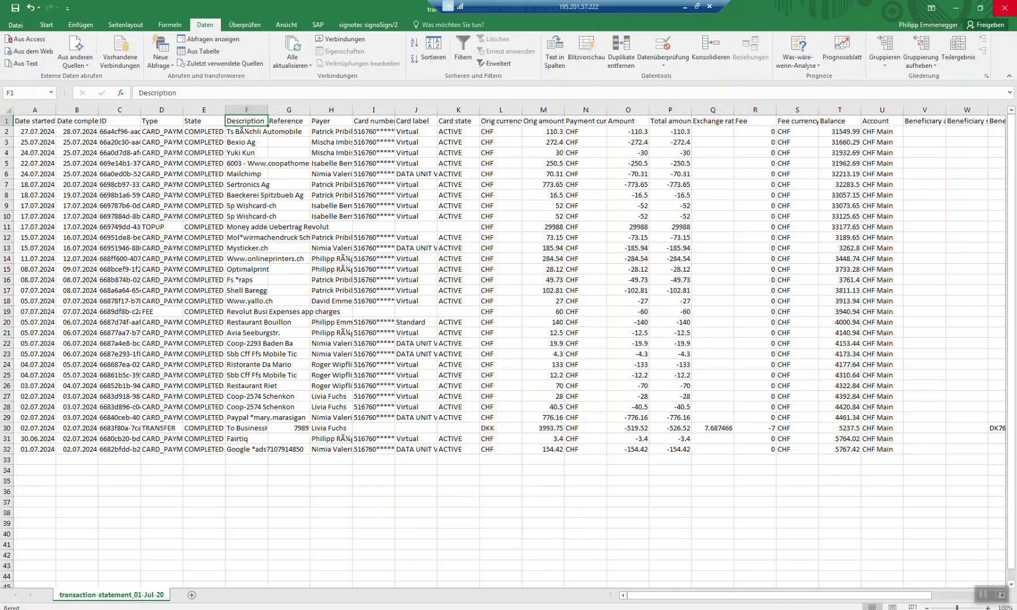
# Close the locking CSV in Excel without saving and rerun the format test
pyautogui.click(1005, 6)
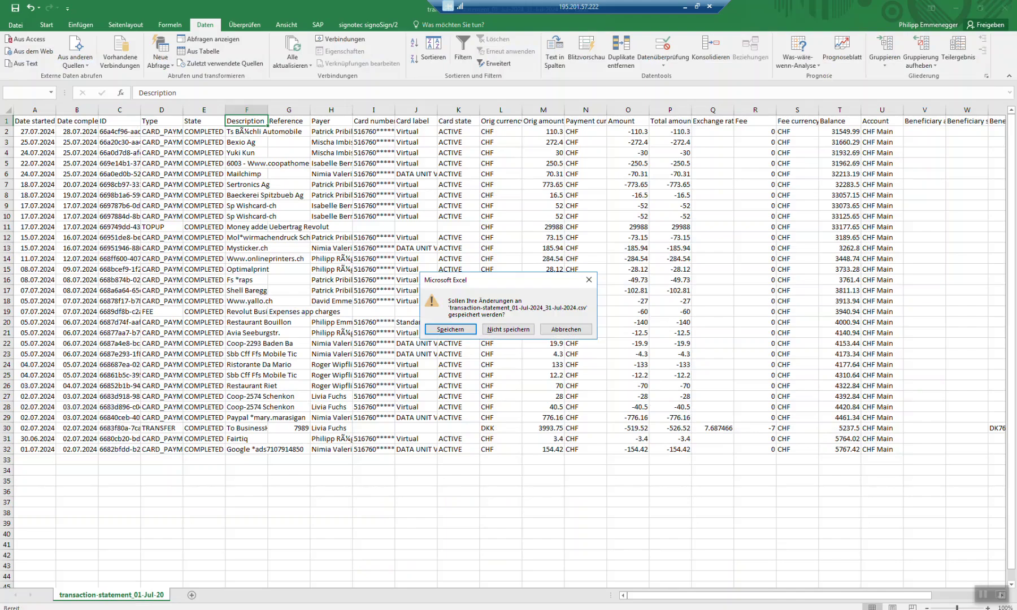
pyautogui.click(514, 330)
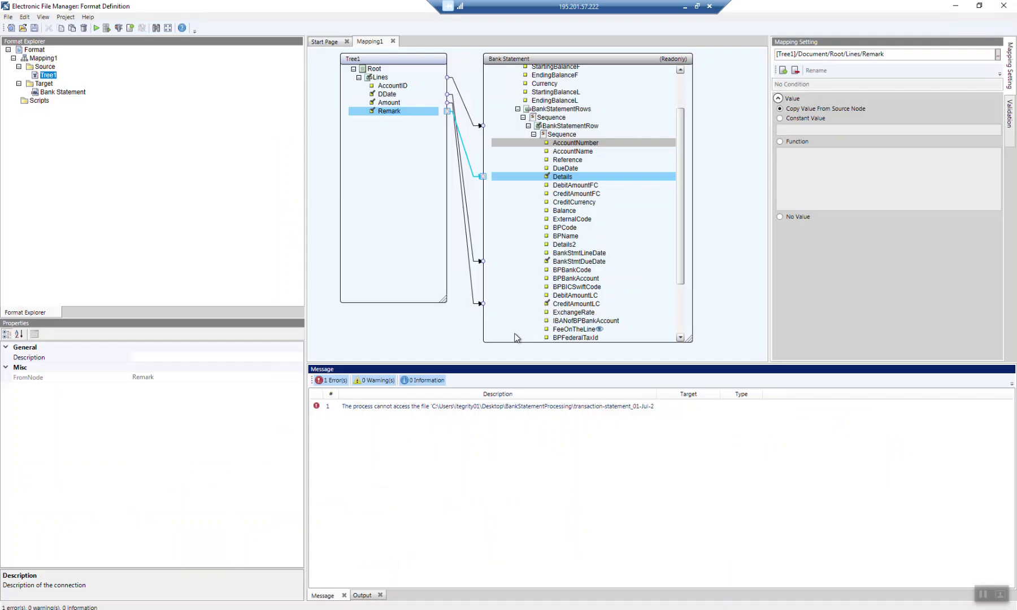
pyautogui.click(95, 28)
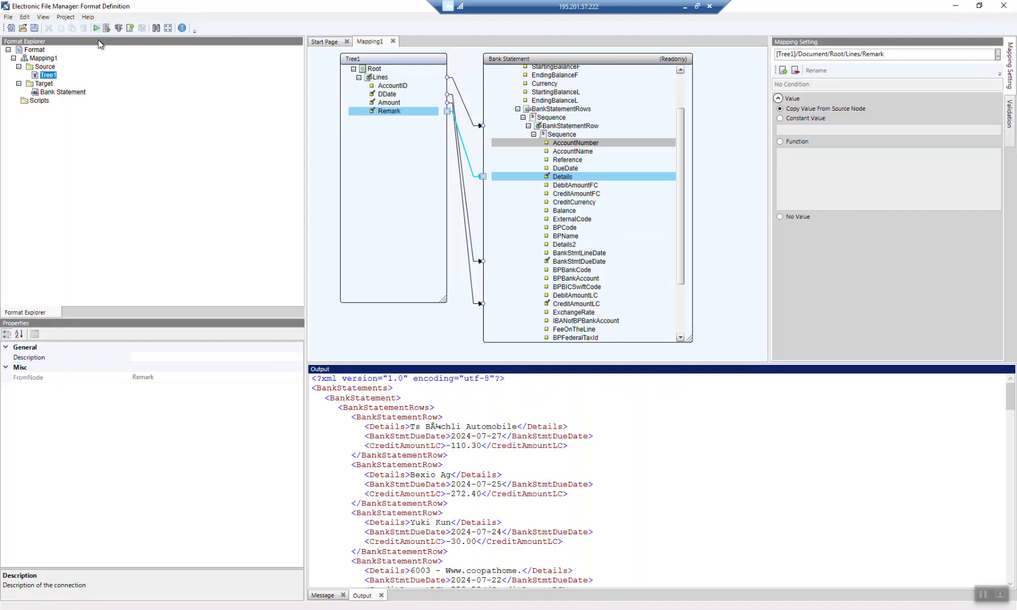
# Review the Details descriptions in the test output, such as 'Money added', scrolling through the rows
pyautogui.doubleClick(427, 475)
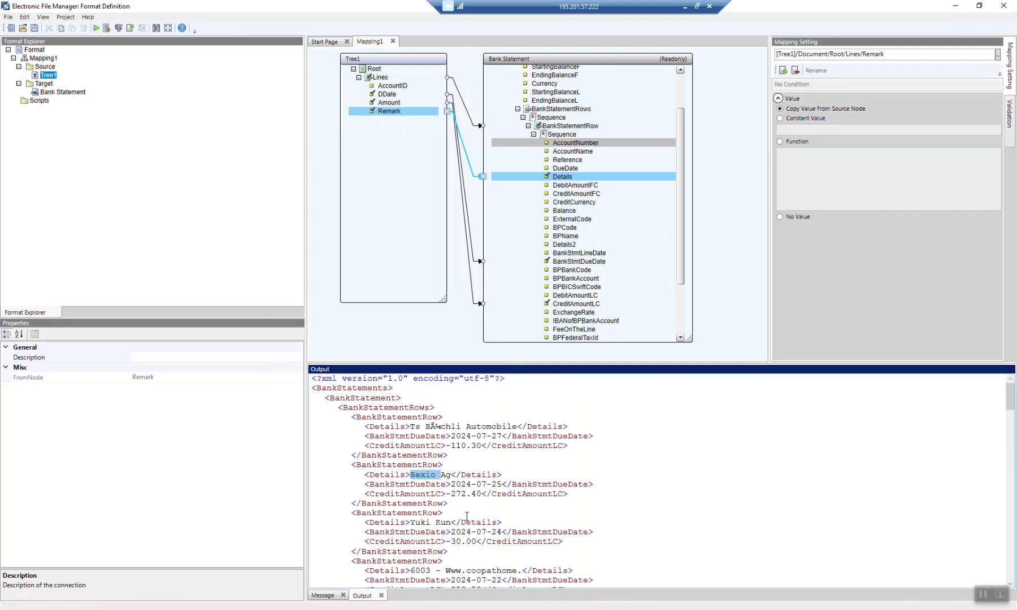
pyautogui.doubleClick(443, 522)
pyautogui.scroll(-10, 491, 547)
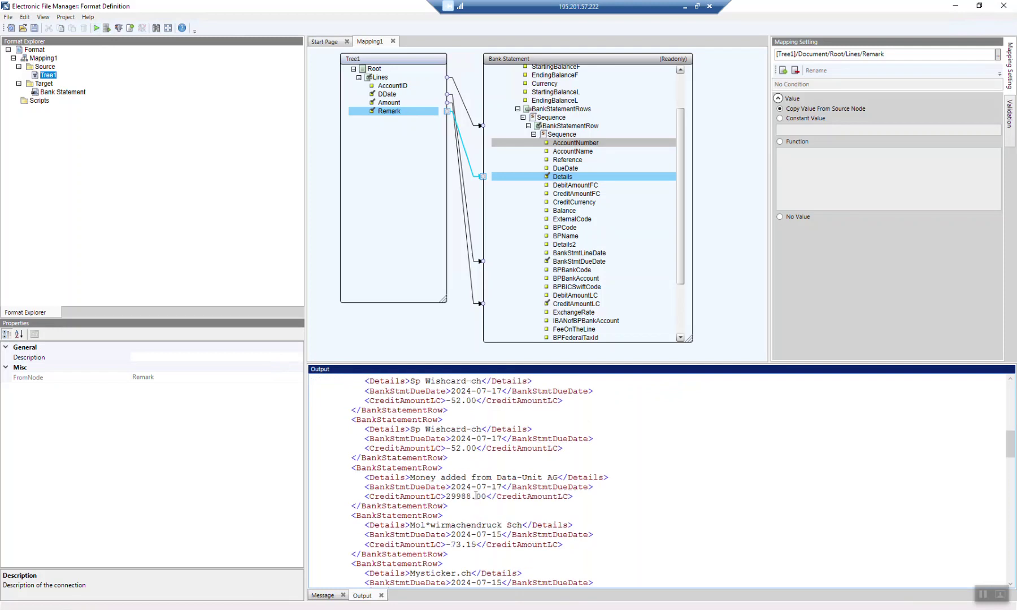
pyautogui.doubleClick(474, 477)
pyautogui.click(475, 521)
pyautogui.scroll(-10, 475, 523)
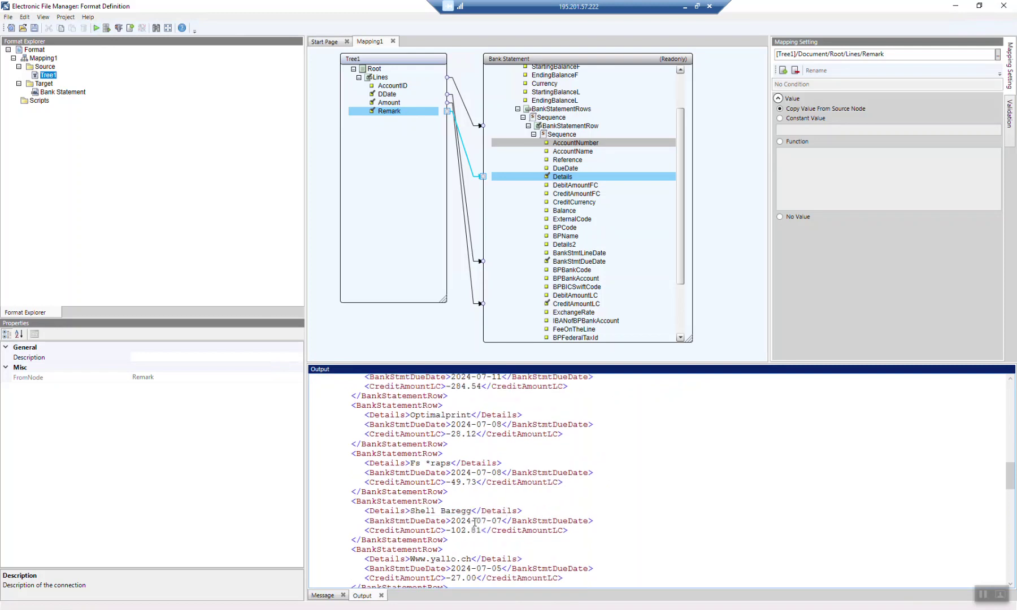
pyautogui.scroll(-1, 475, 522)
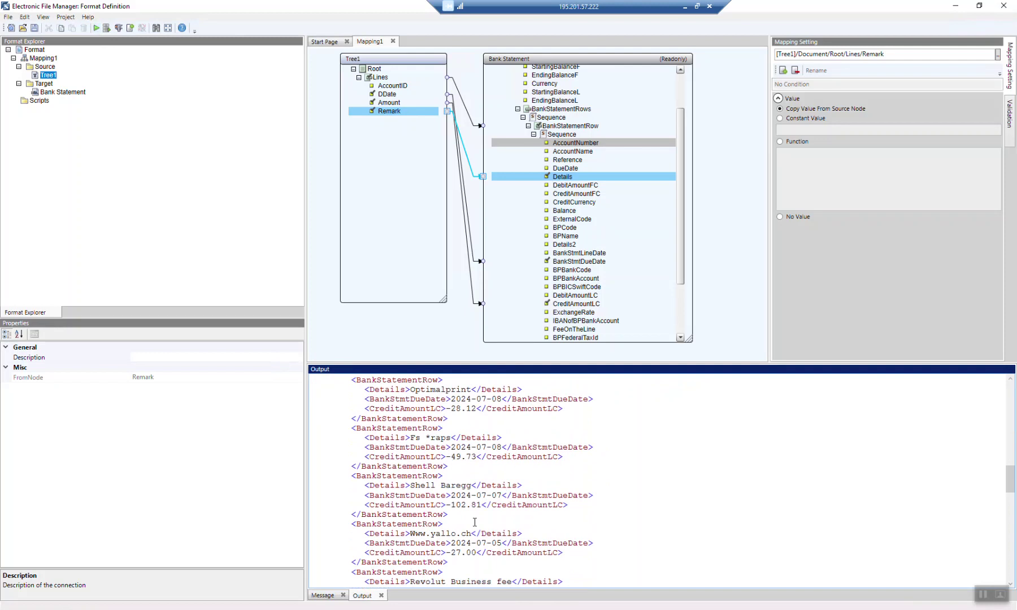
pyautogui.scroll(15, 475, 522)
pyautogui.scroll(1, 475, 522)
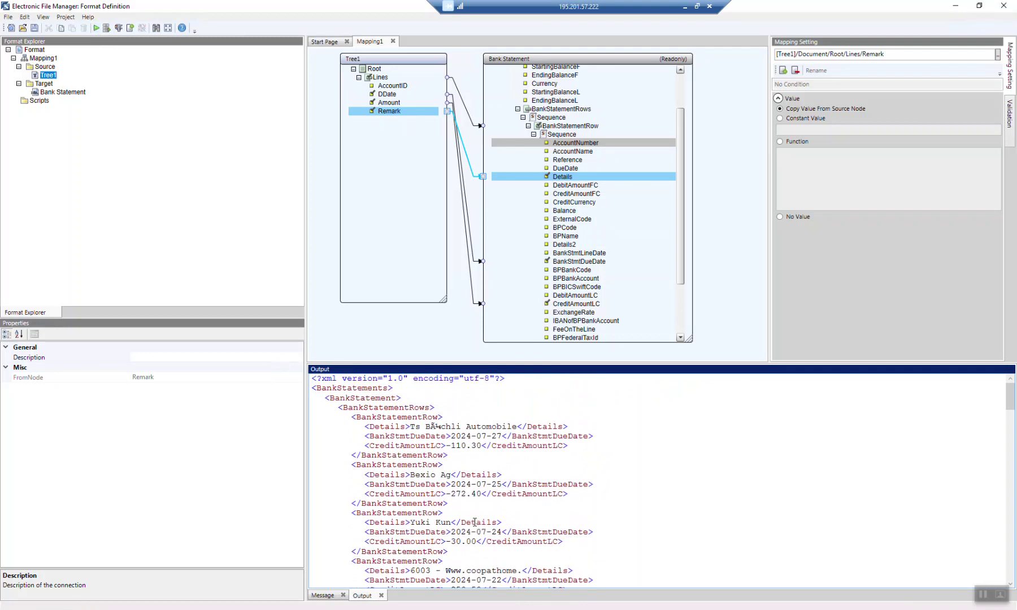
# Save the format, highlight the minus sign on the first CreditAmountLC output amount, and select Amount
pyautogui.click(35, 28)
pyautogui.moveTo(451, 446); pyautogui.dragTo(483, 447)
pyautogui.click(448, 446)
pyautogui.moveTo(448, 445); pyautogui.dragTo(451, 446)
pyautogui.click(393, 105)
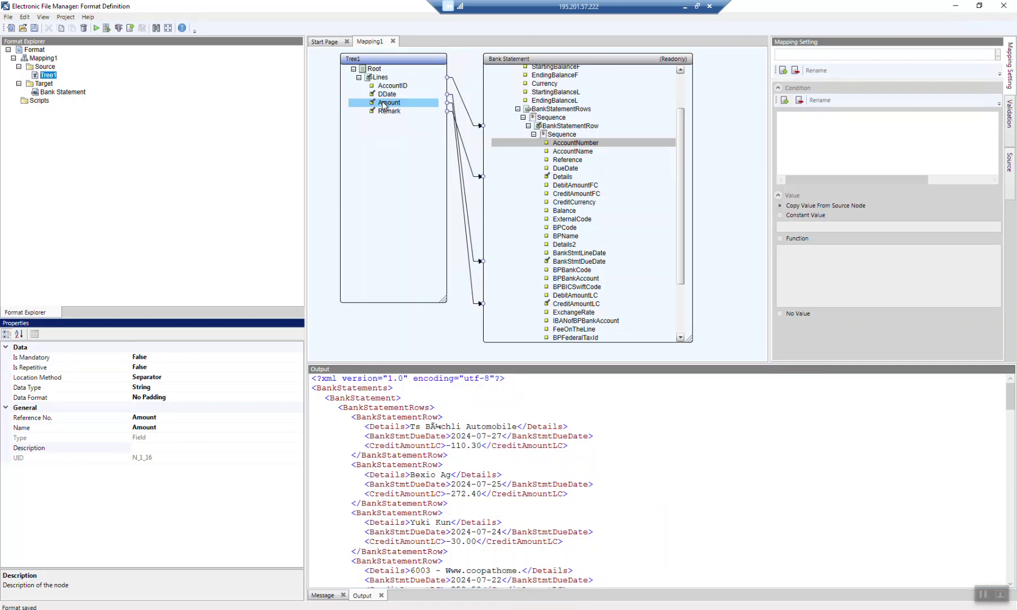
# Select CreditAmountLC in the Bank Statement tree to show its direct mapping from Amount
pyautogui.click(578, 304)
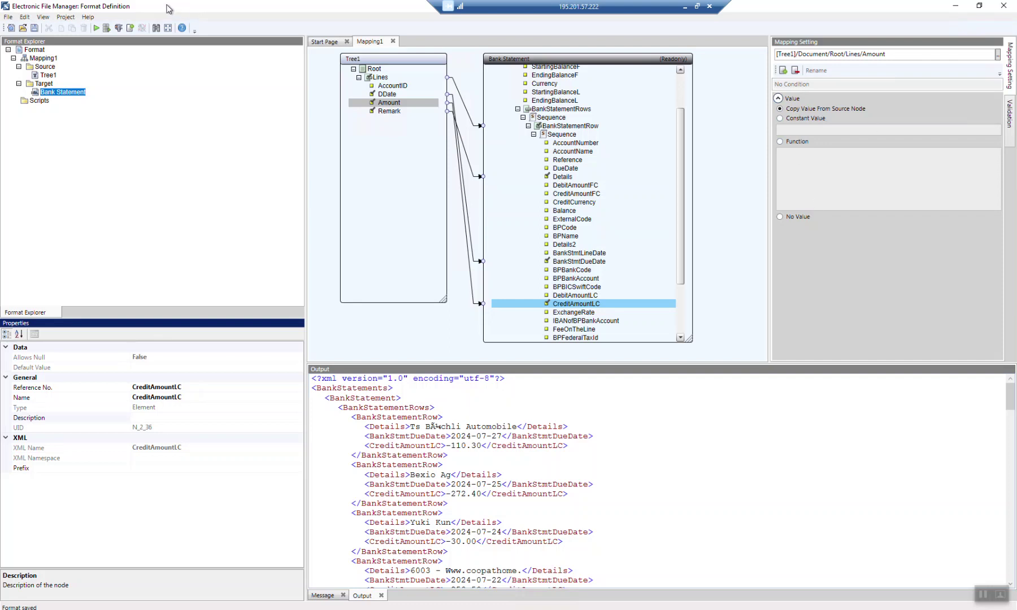
pyautogui.click(87, 17)
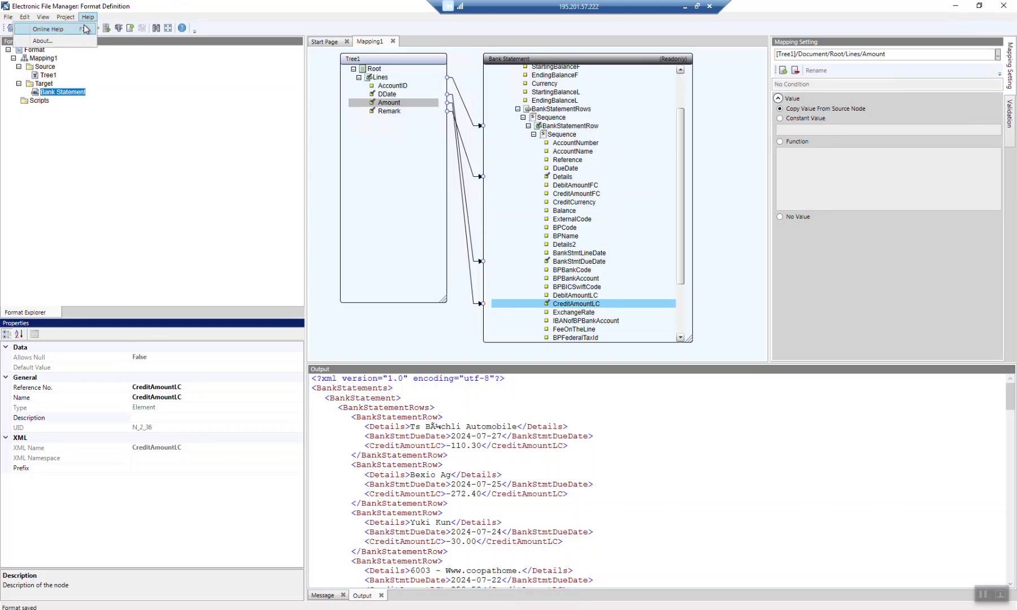
pyautogui.click(85, 28)
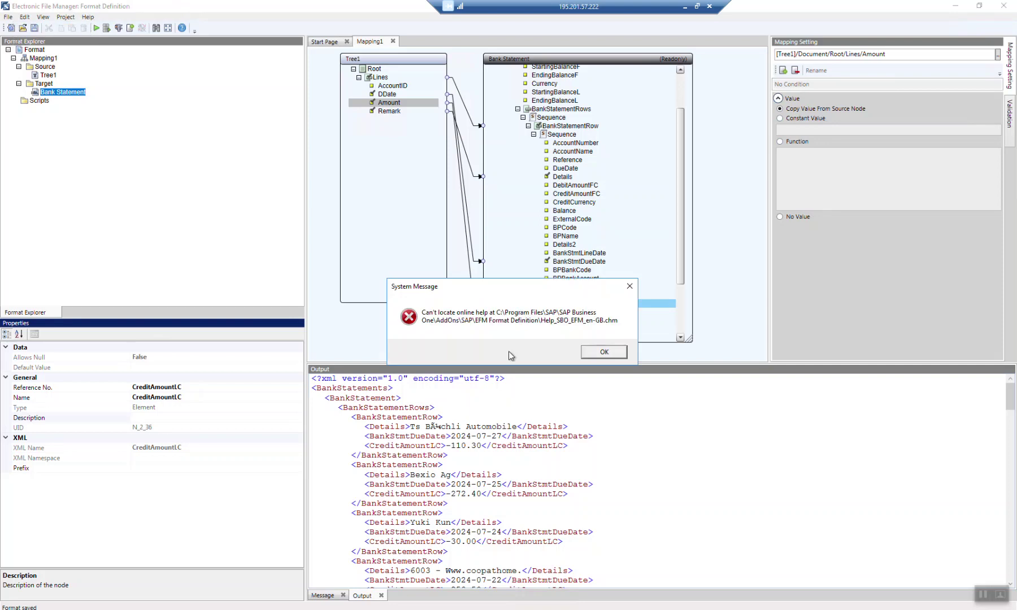
pyautogui.click(600, 353)
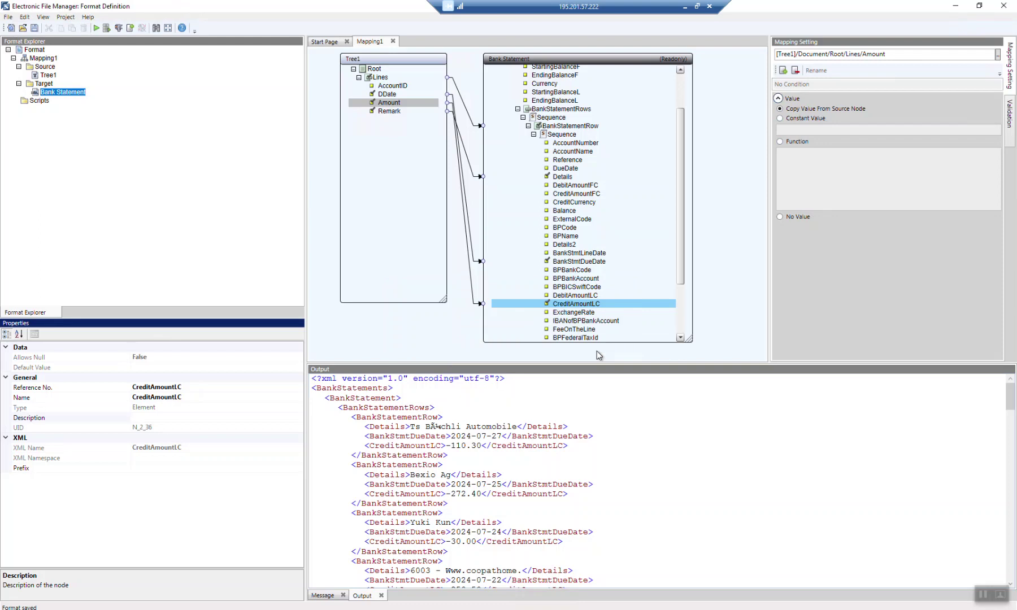
pyautogui.click(88, 17)
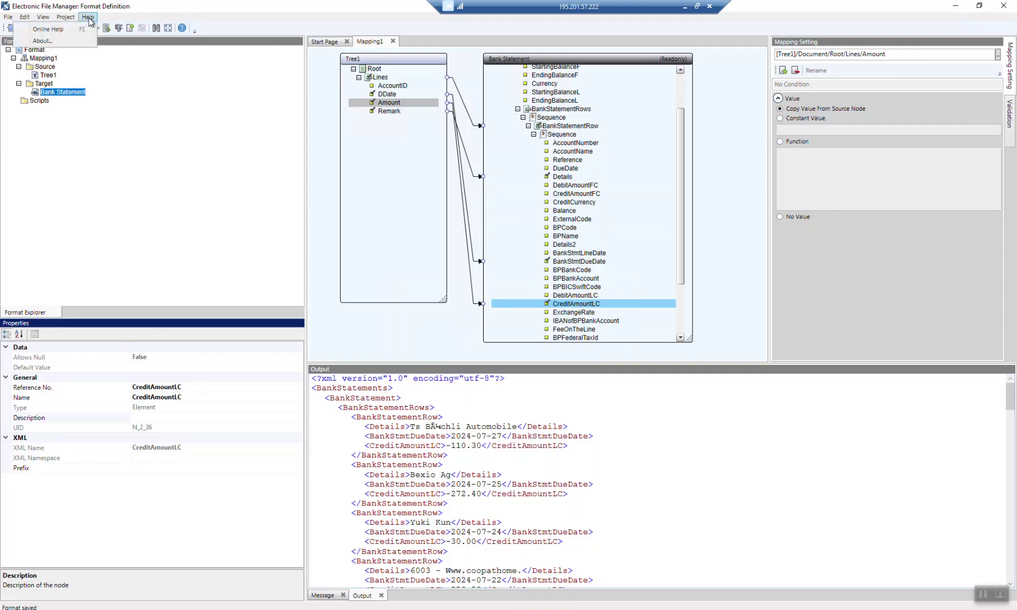
pyautogui.click(65, 30)
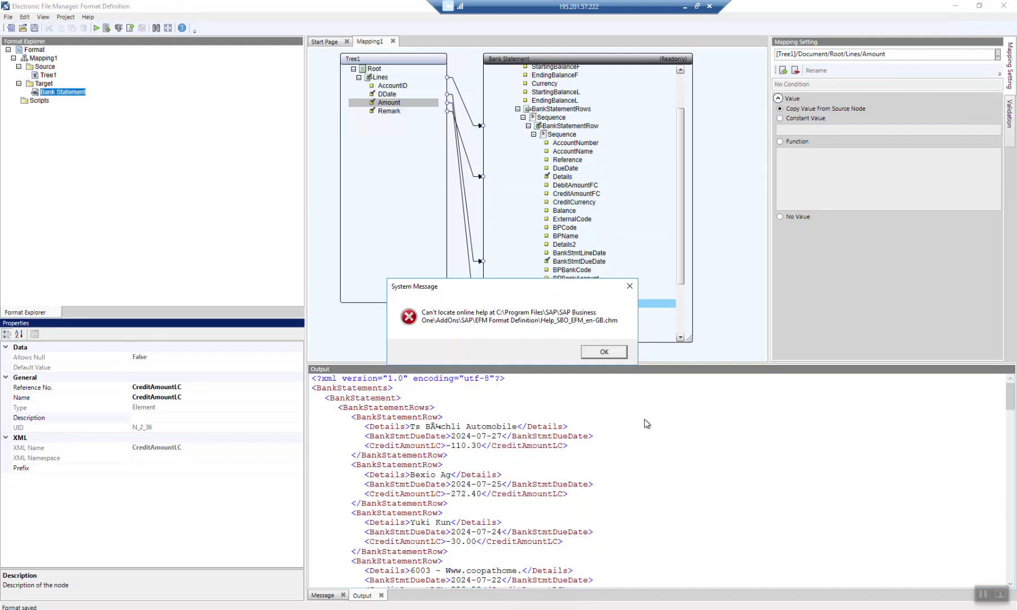
pyautogui.click(603, 352)
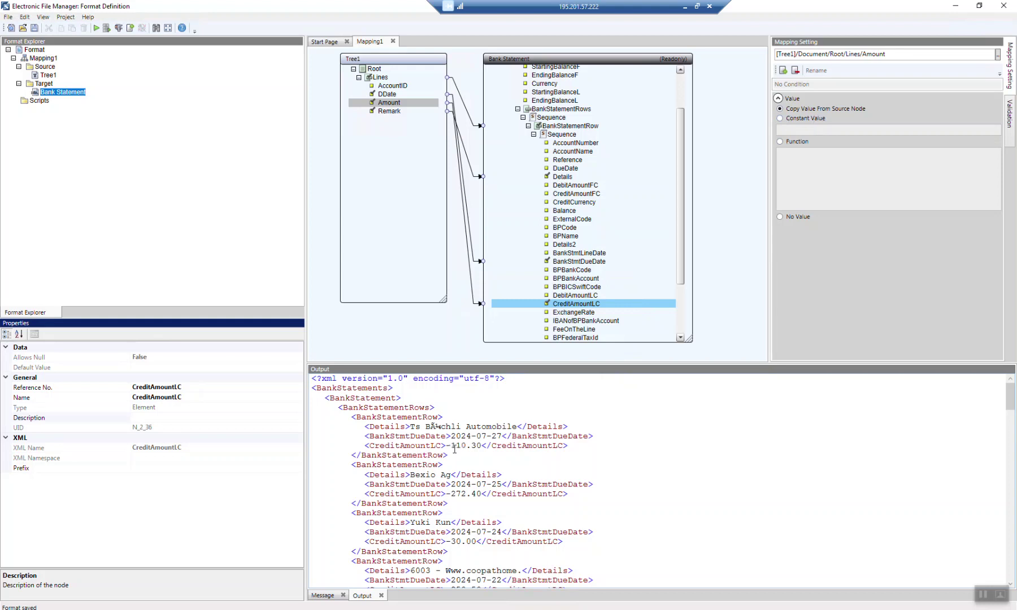
# Make CreditAmountLC's value the function replace(., "-", "") to strip Amount's minus sign
pyautogui.click(782, 143)
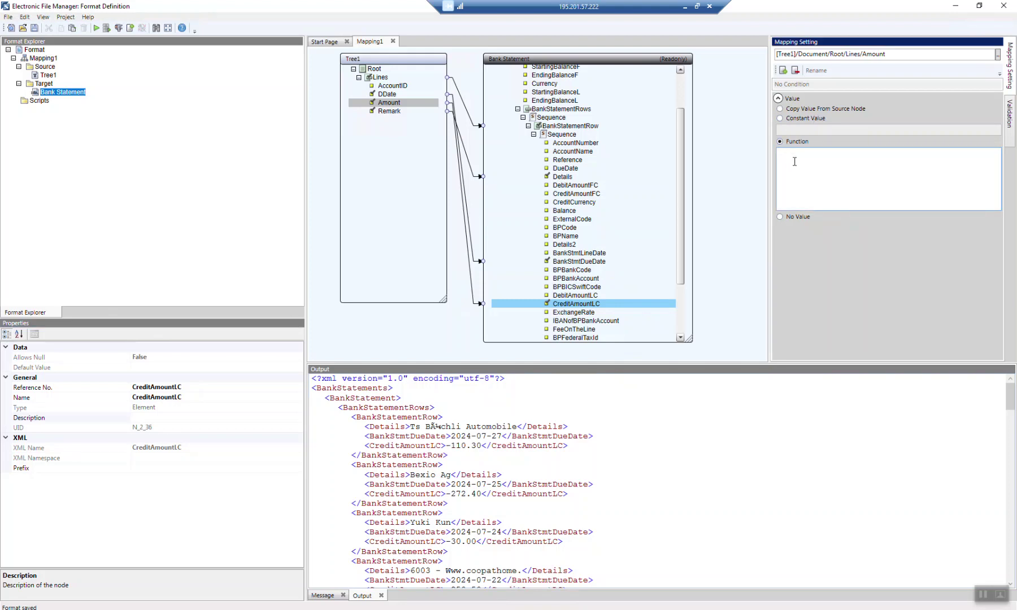
pyautogui.write('repla')
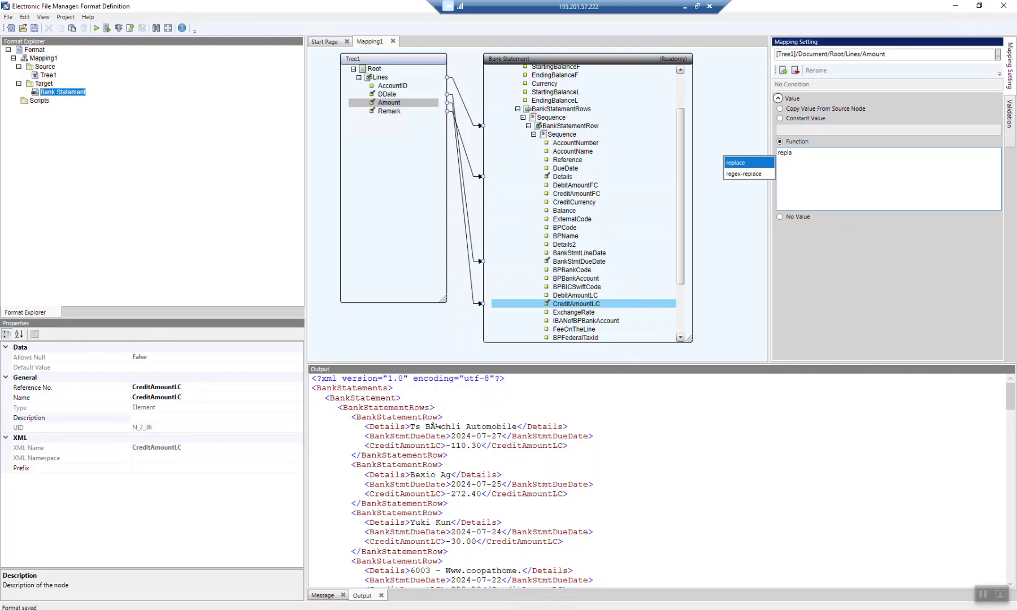
pyautogui.press('Return')
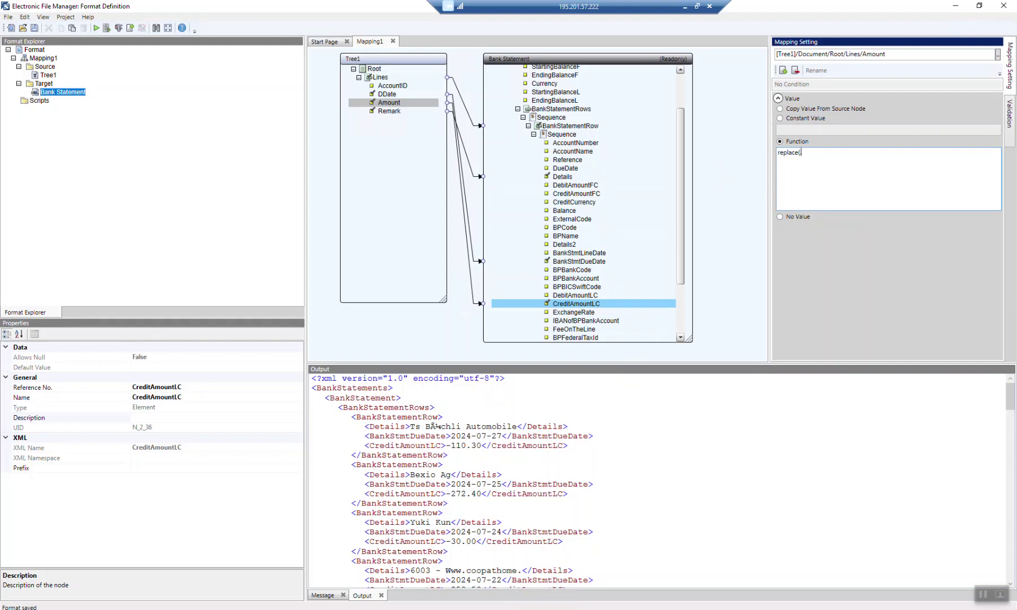
pyautogui.write('.,"-","")')
# Run the test to confirm CreditAmountLC amounts appear positive, then close the replace function's parenthesis
pyautogui.click(97, 28)
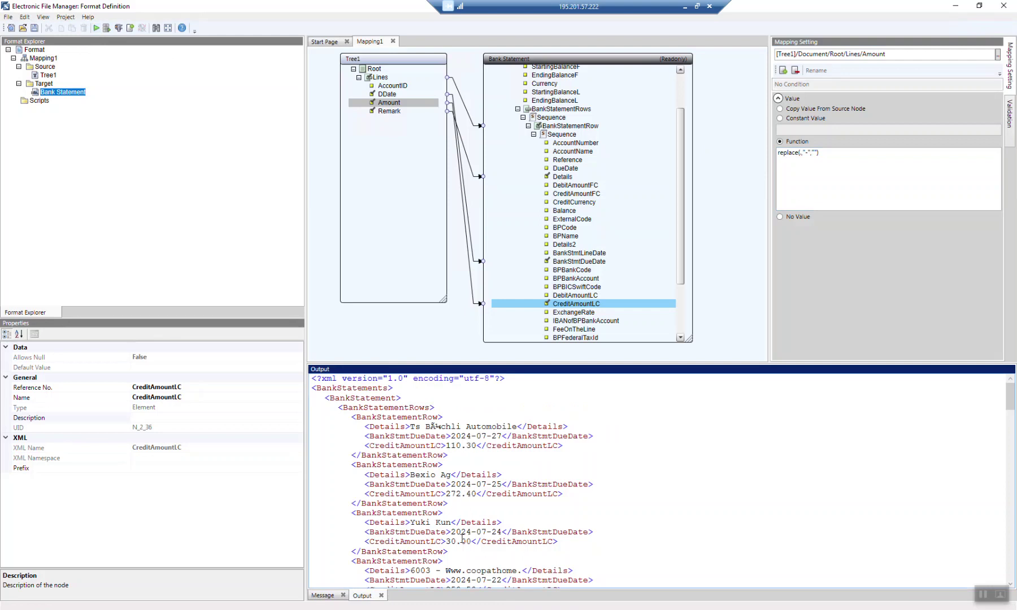
pyautogui.scroll(-10, 462, 498)
pyautogui.scroll(10, 462, 538)
pyautogui.write(')')
# Add a CreditAmountLC condition: Reference No. Amount Contains the constant '-'
pyautogui.click(783, 71)
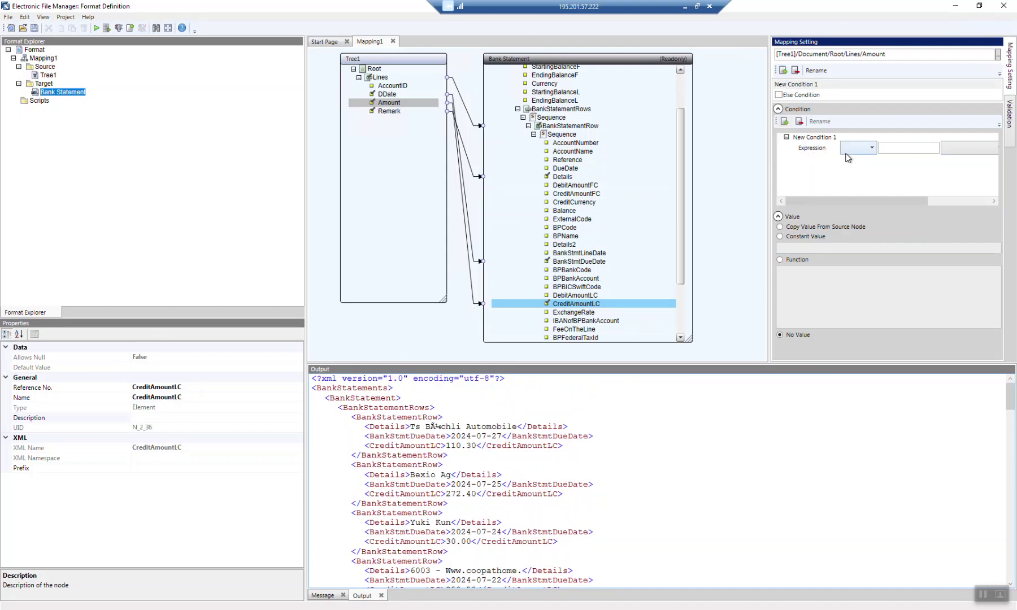
pyautogui.click(852, 152)
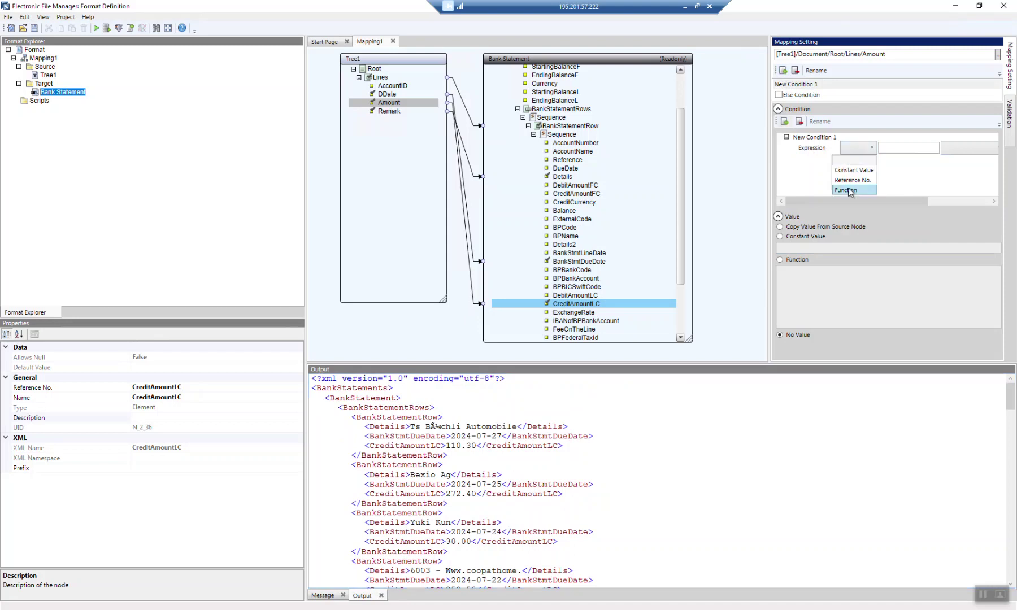
pyautogui.click(849, 184)
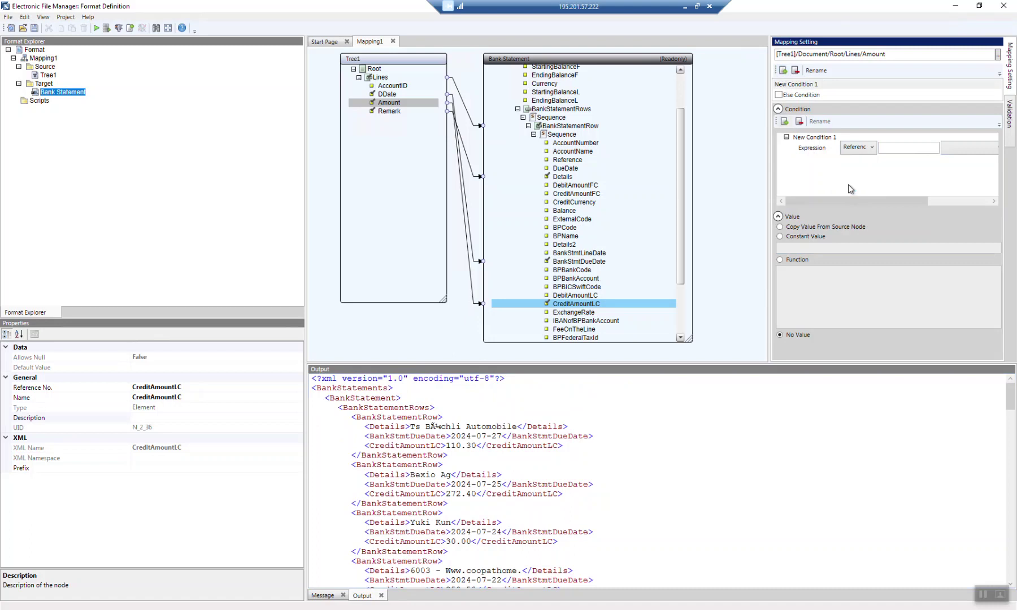
pyautogui.click(900, 147)
pyautogui.write('Amount')
pyautogui.press('Tab')
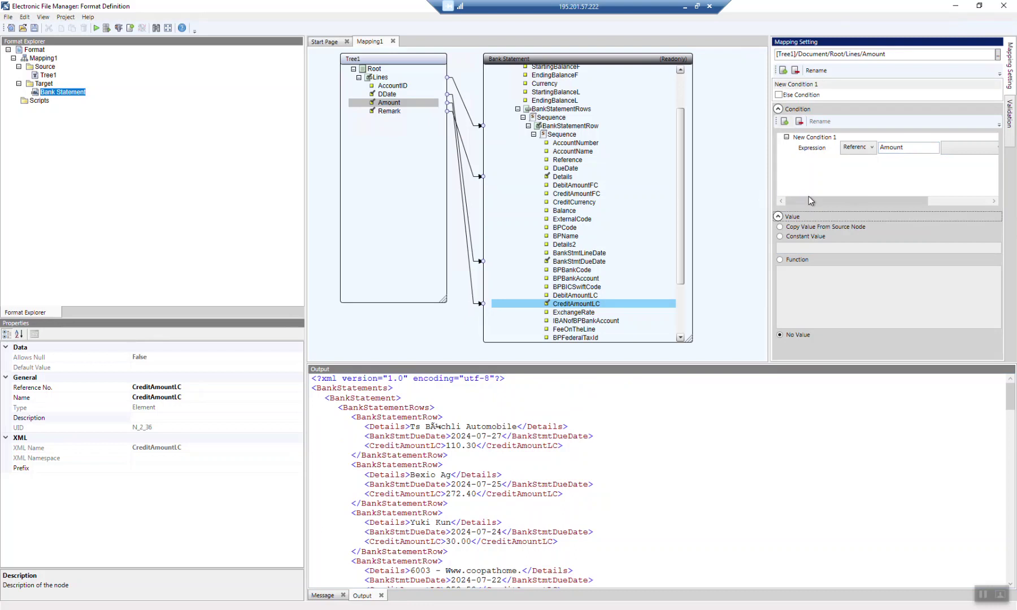
pyautogui.moveTo(809, 199); pyautogui.dragTo(955, 189)
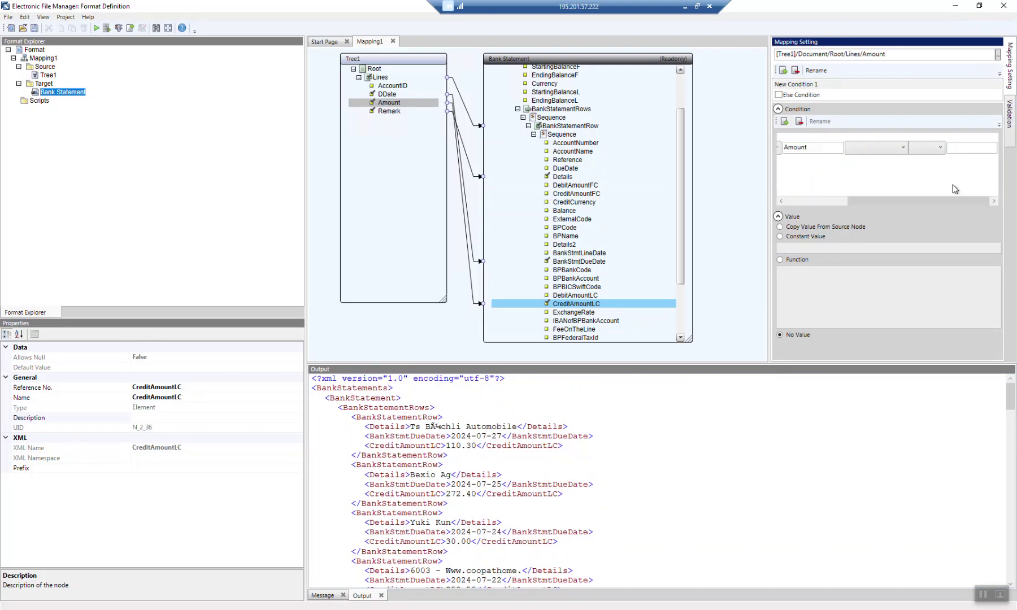
pyautogui.click(879, 147)
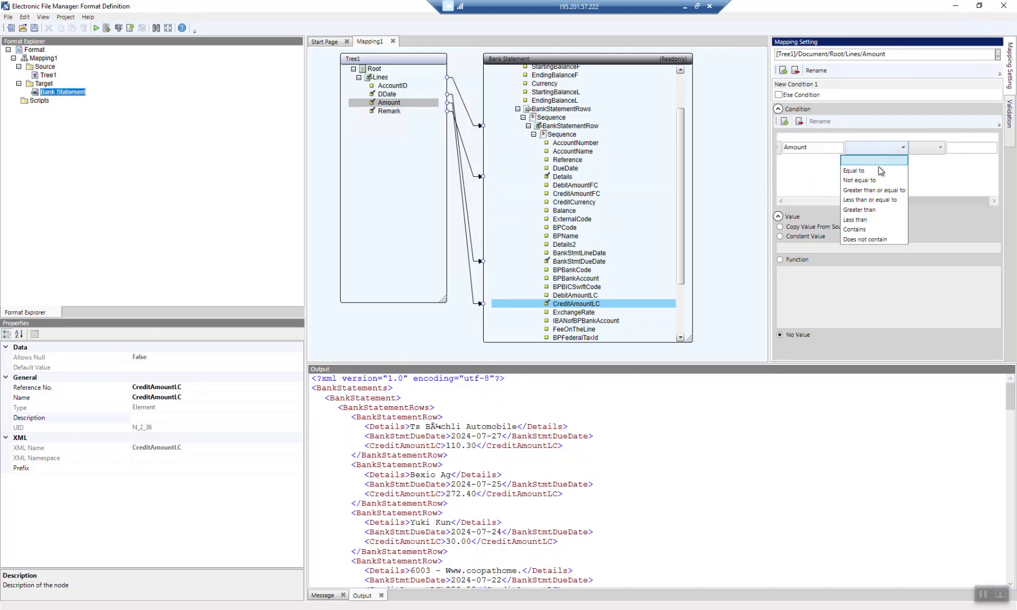
pyautogui.click(882, 228)
pyautogui.click(923, 147)
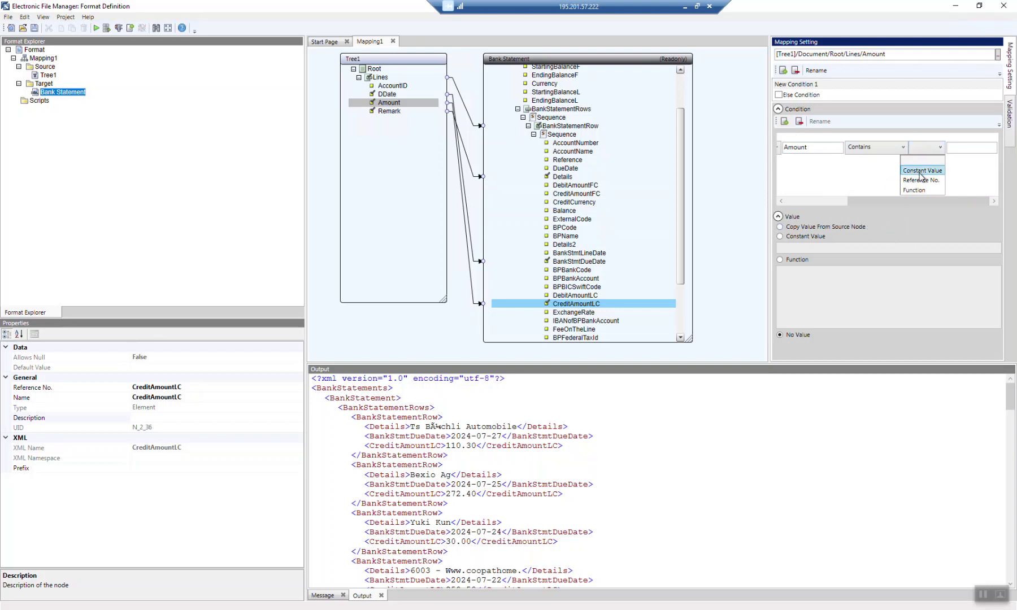
pyautogui.click(920, 172)
pyautogui.click(965, 147)
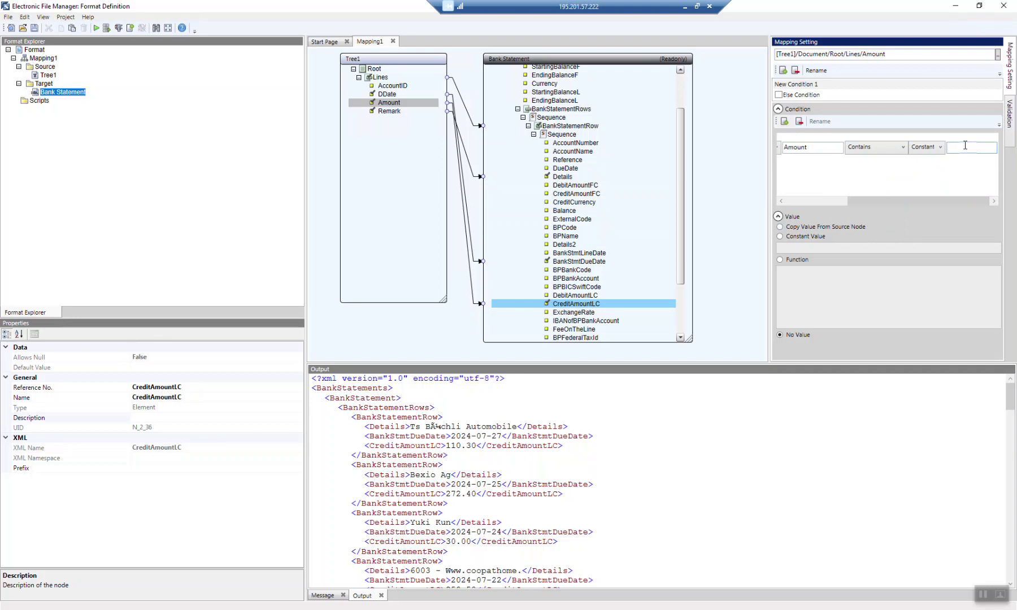
pyautogui.write('-')
# Have the conditioned value use the function replace(,"-","")
pyautogui.click(780, 260)
pyautogui.click(796, 270)
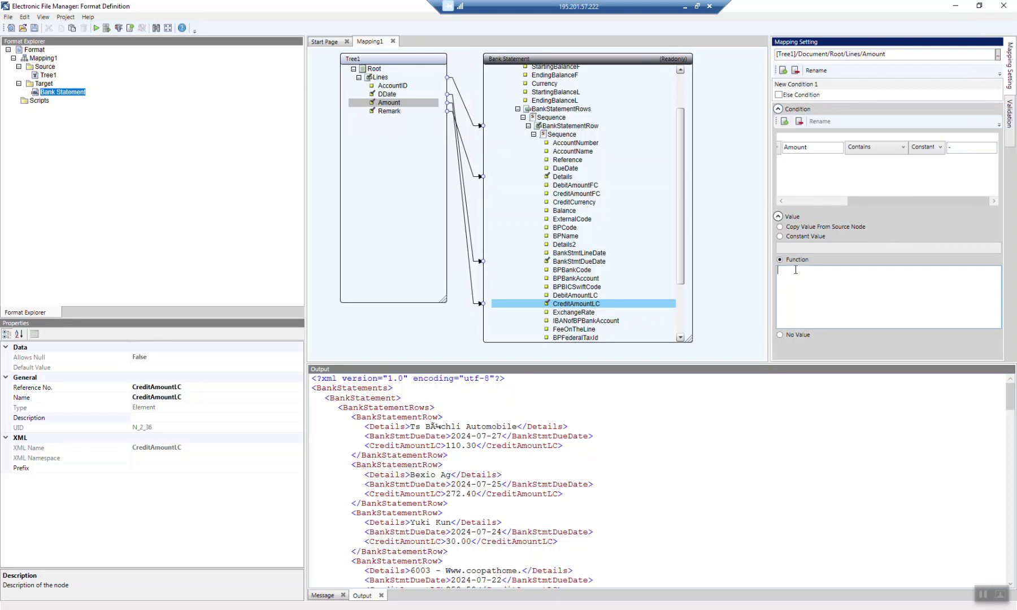
pyautogui.write('replace(,"-",""')
# Map source Amount onto DebitAmountLC and add a new condition to that mapping
pyautogui.click(571, 295)
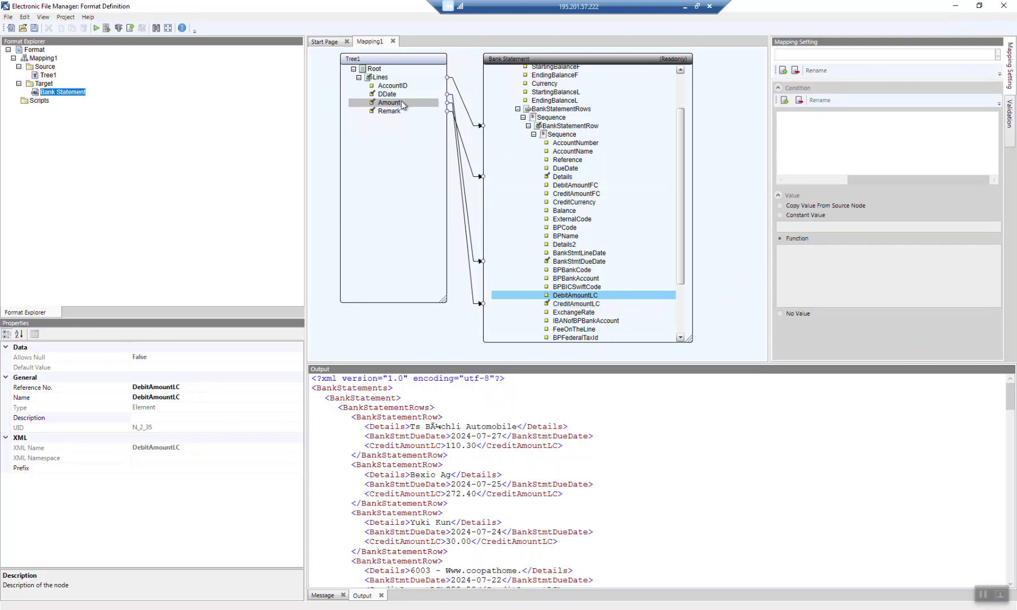
pyautogui.moveTo(402, 104); pyautogui.dragTo(567, 297)
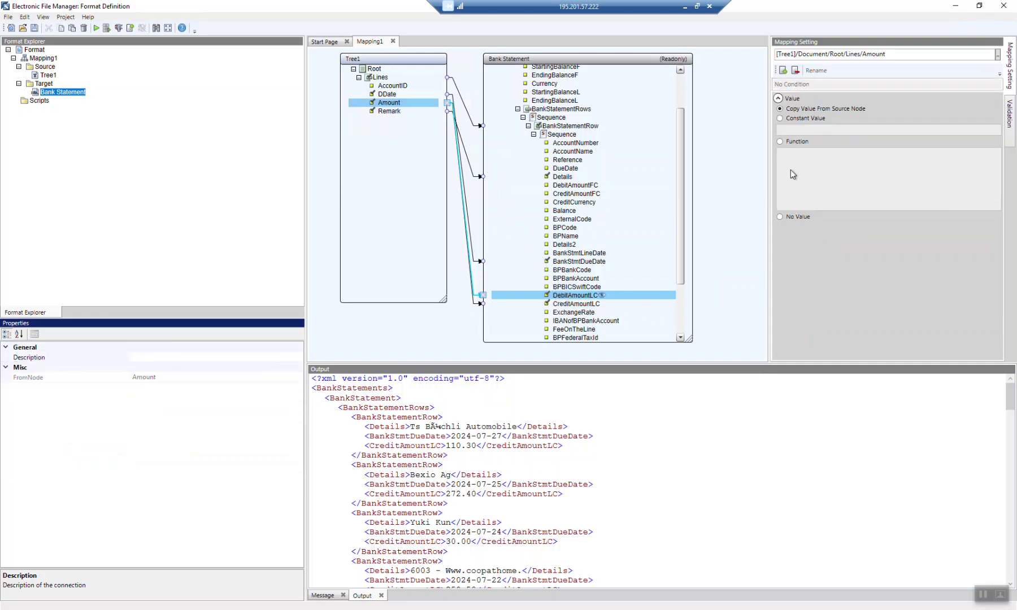
pyautogui.click(784, 70)
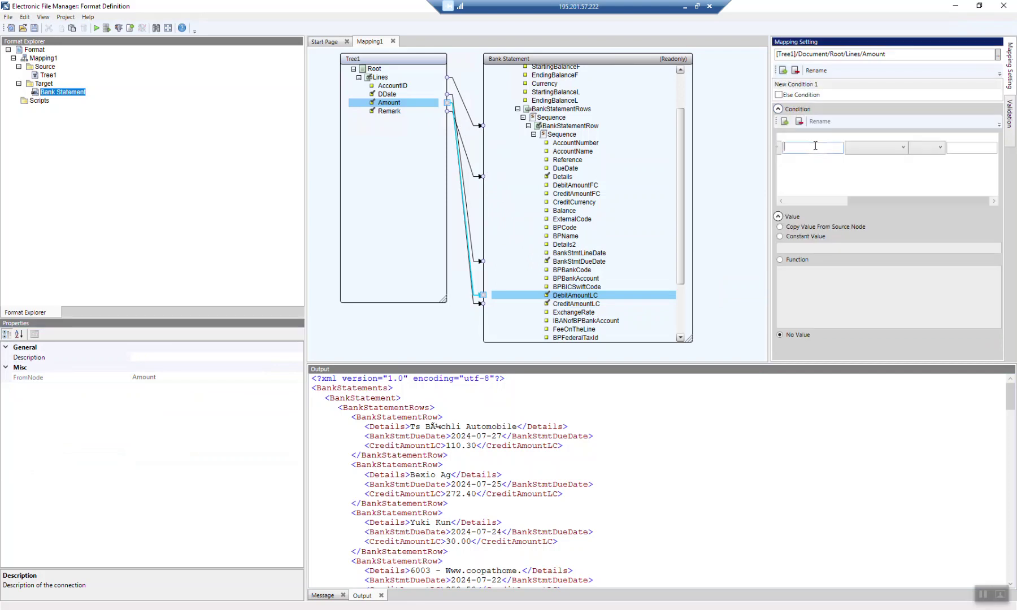
pyautogui.click(824, 204)
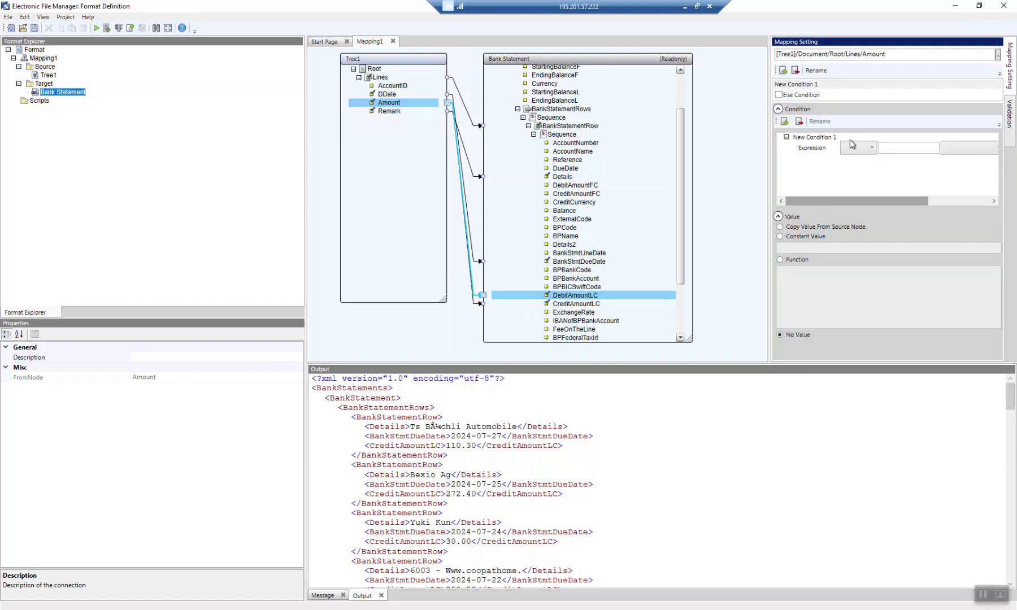
# Set the condition to Reference No. Amount, Does not contain, Constant '-'
pyautogui.click(859, 148)
pyautogui.click(854, 181)
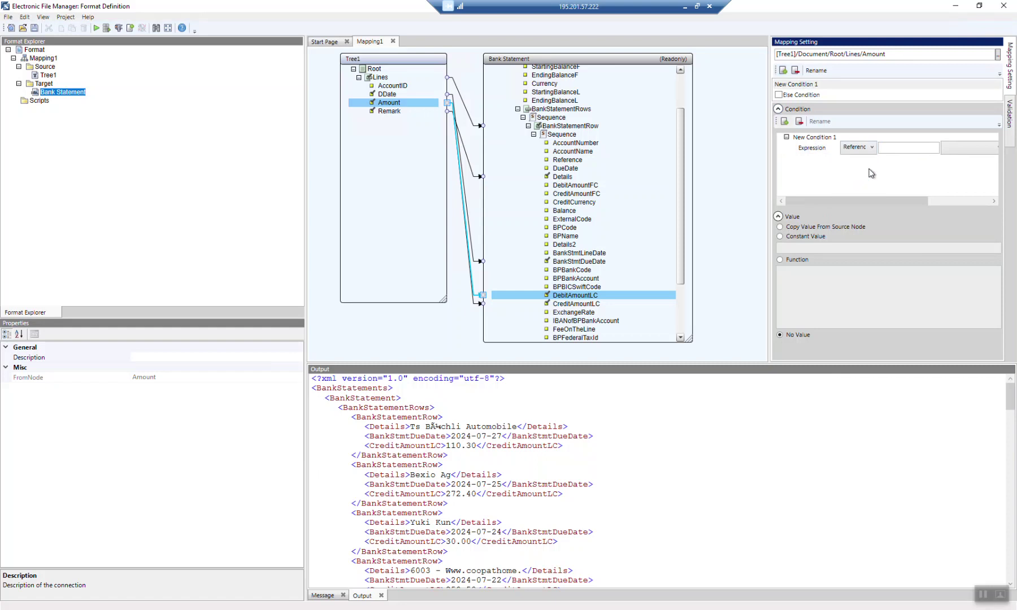
pyautogui.click(890, 149)
pyautogui.write('Amount')
pyautogui.press('Tab')
pyautogui.moveTo(884, 196); pyautogui.dragTo(926, 196)
pyautogui.click(915, 148)
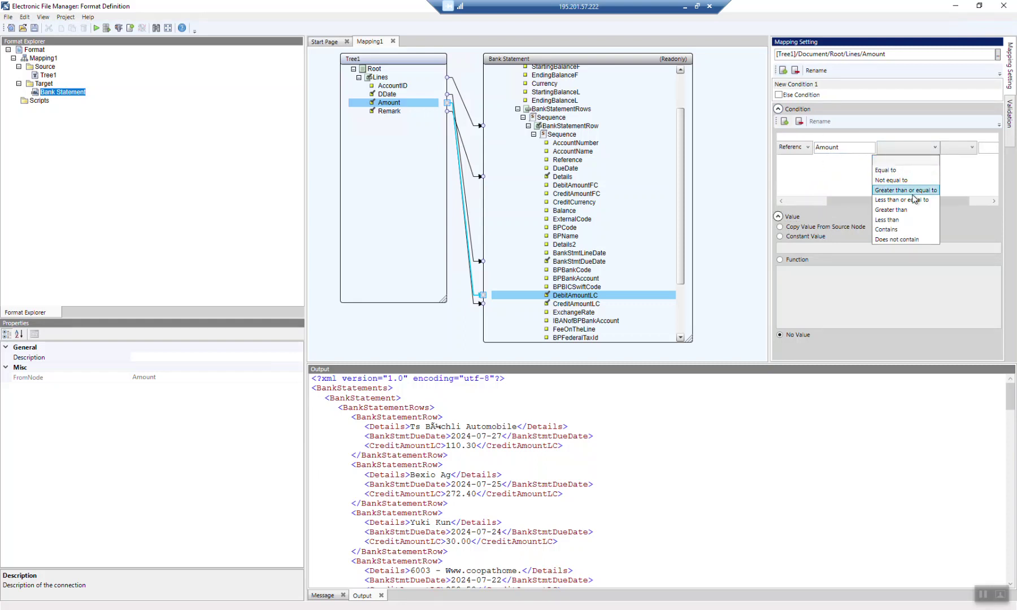
pyautogui.click(918, 239)
pyautogui.click(965, 148)
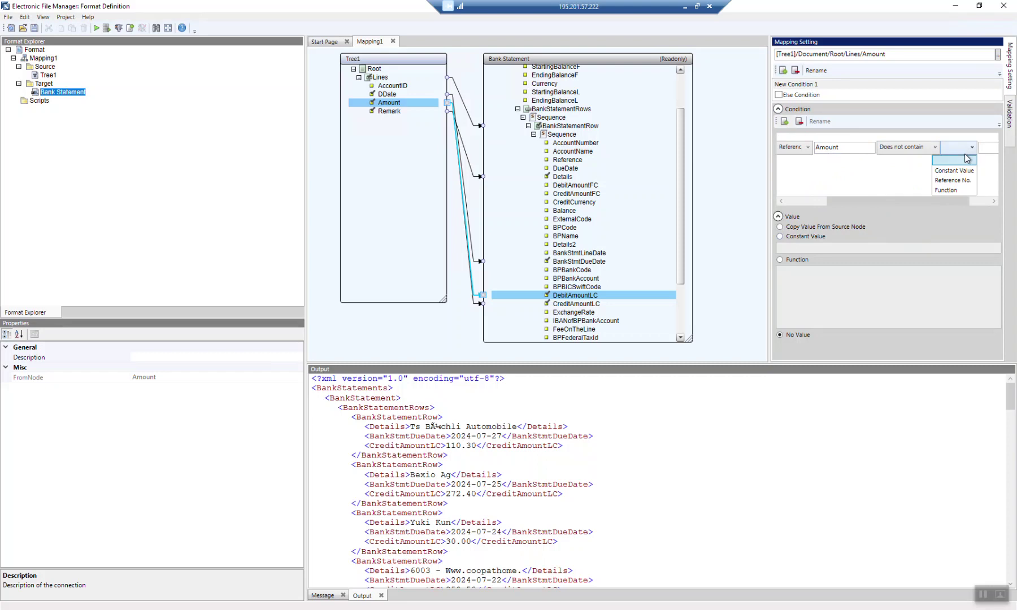
pyautogui.click(955, 170)
pyautogui.click(984, 148)
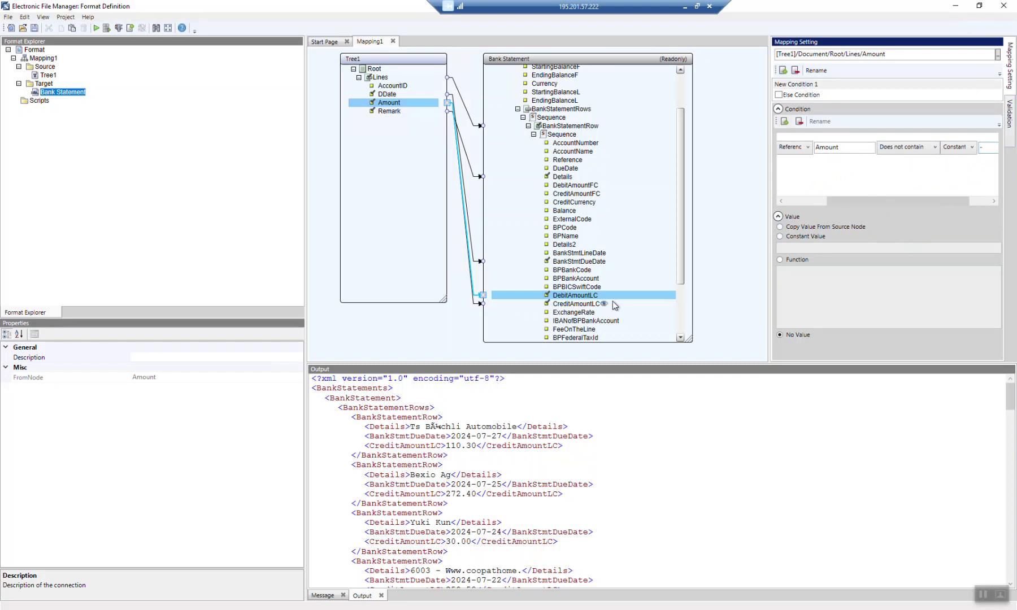
# Begin a function expression for the mapped value with 'replac', then clear it
pyautogui.click(788, 261)
pyautogui.click(795, 285)
pyautogui.write('replac')
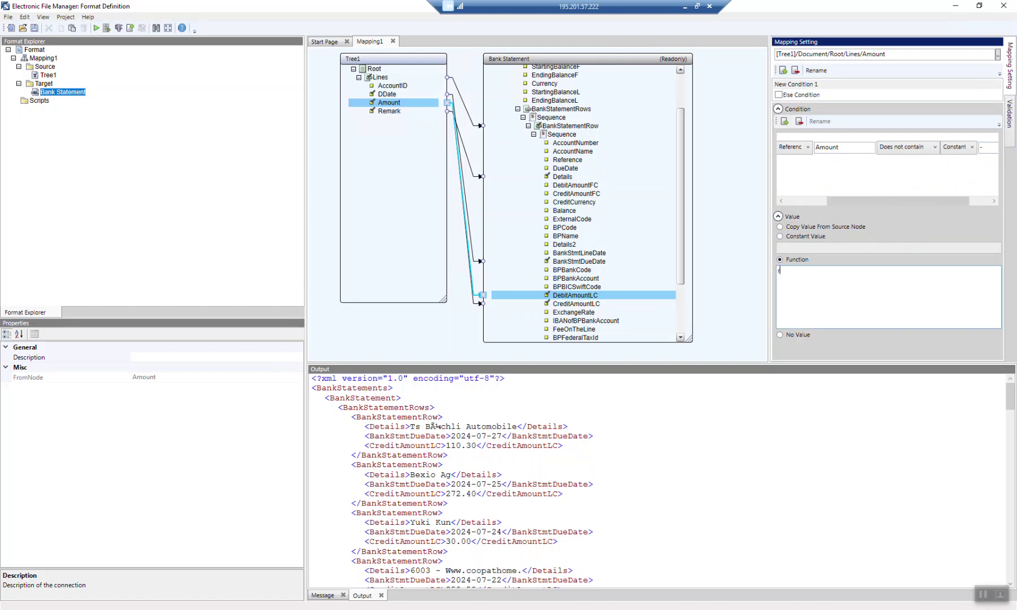
pyautogui.press('BackSpace')
pyautogui.press('BackSpace')
pyautogui.press('BackSpace')
pyautogui.press('BackSpace')
pyautogui.press('BackSpace')
pyautogui.press('BackSpace')
# Set DebitAmountLC to Copy Value From Source Node, test-run the format, and review the Output XML rows
pyautogui.click(780, 228)
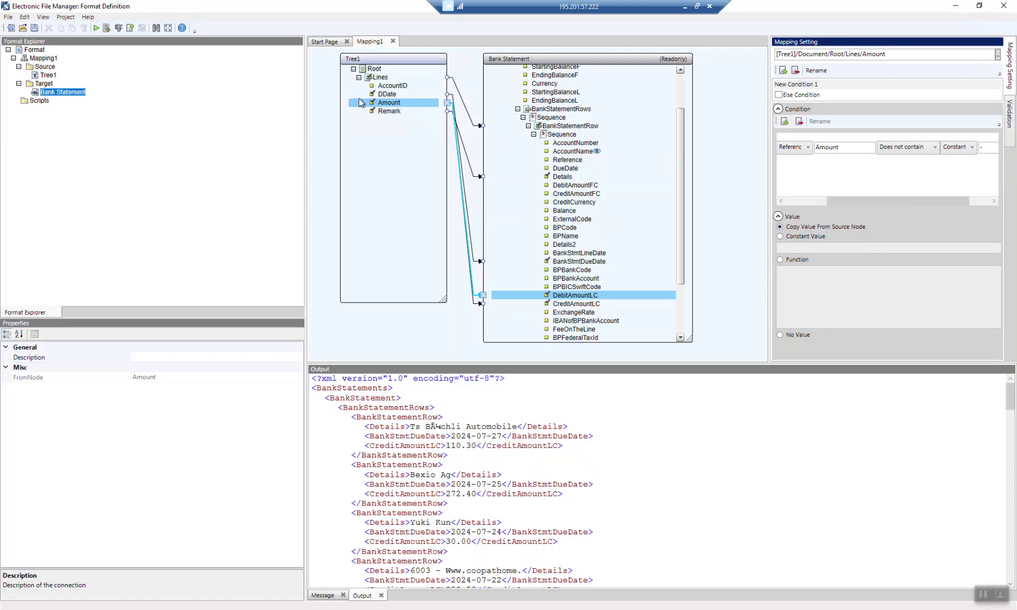
pyautogui.click(98, 29)
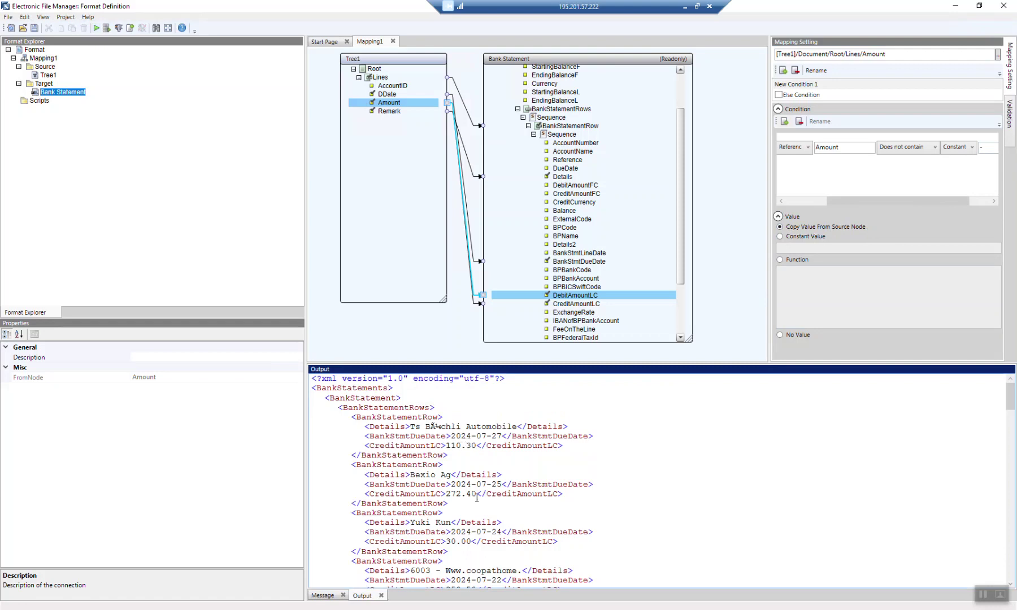
pyautogui.scroll(-5, 477, 498)
pyautogui.scroll(-10, 477, 498)
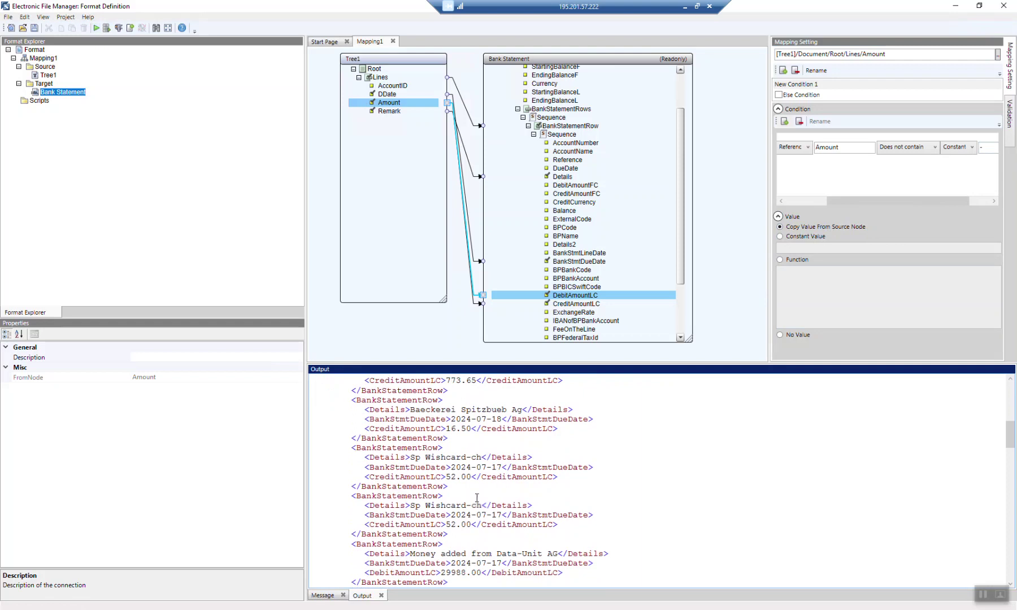
pyautogui.scroll(-6, 477, 498)
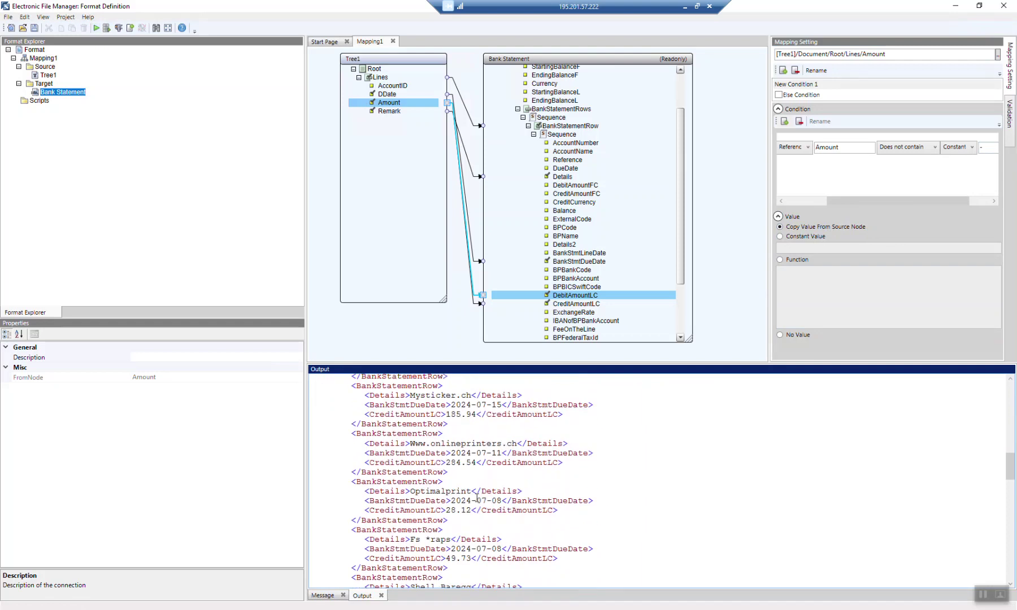
pyautogui.scroll(-3, 477, 498)
pyautogui.scroll(-8, 477, 498)
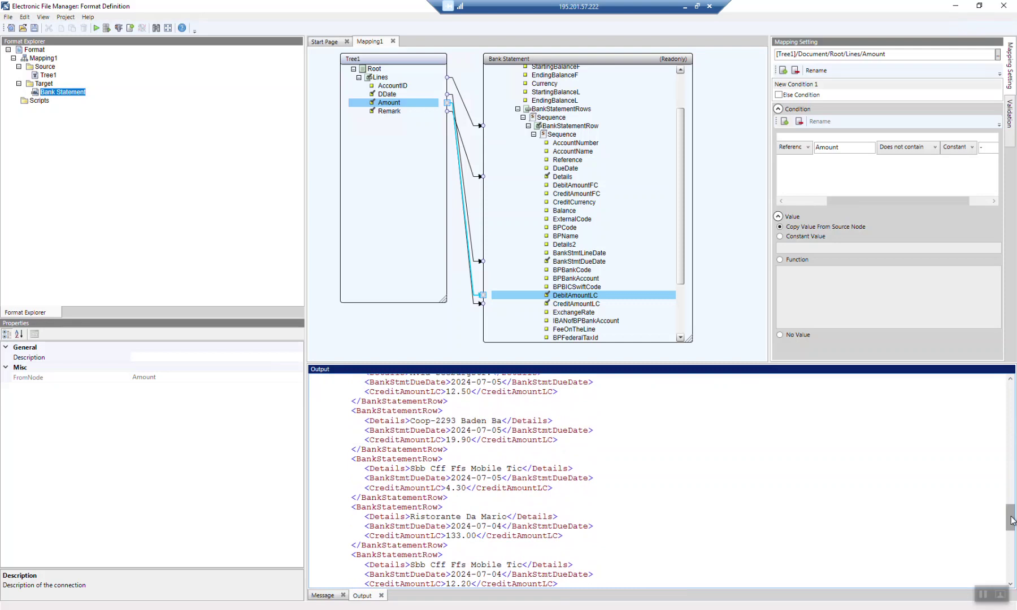
pyautogui.moveTo(1011, 520); pyautogui.dragTo(1011, 451)
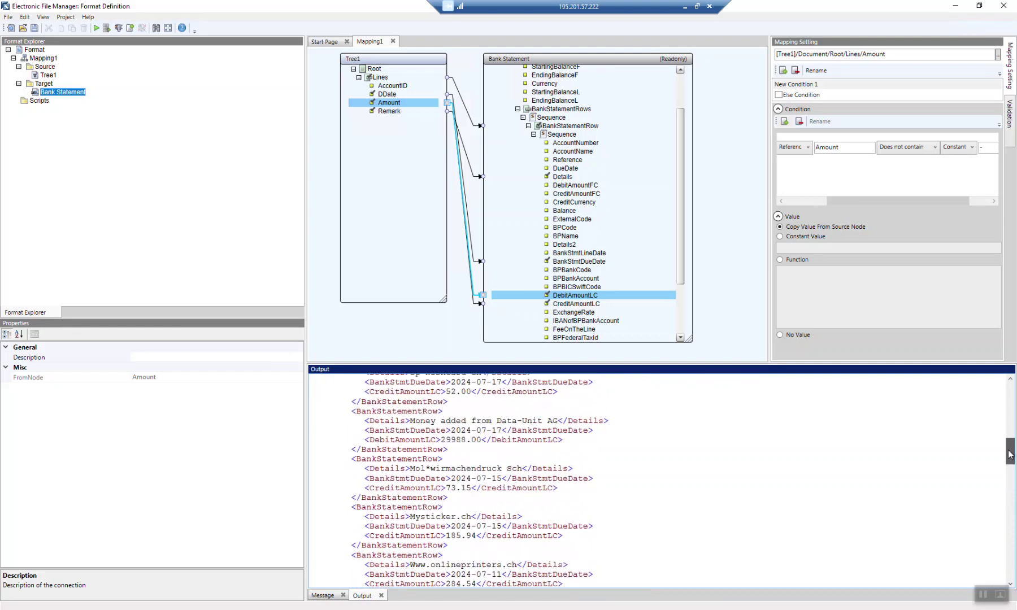
pyautogui.click(1007, 427)
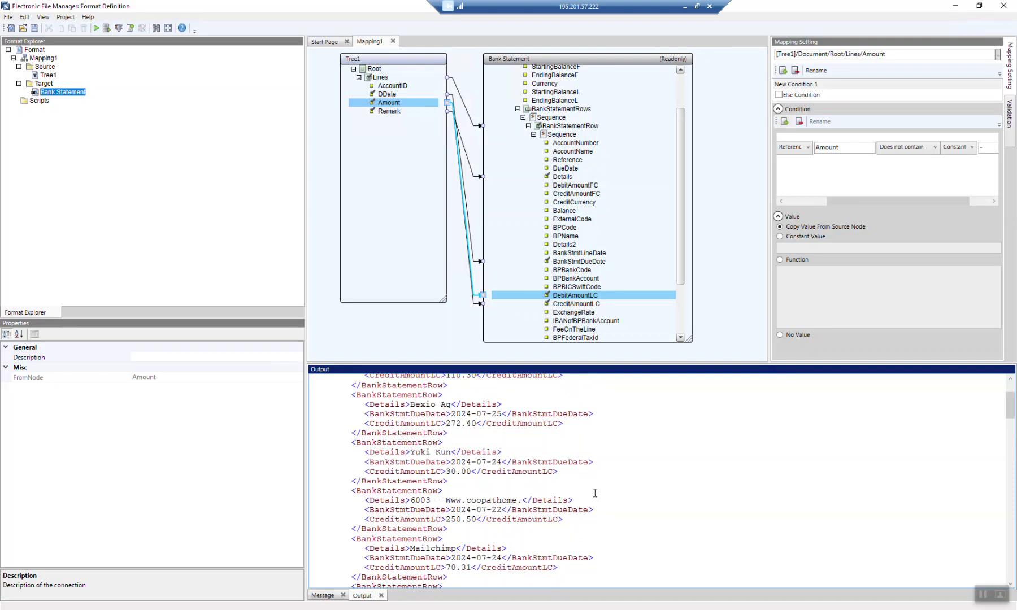
pyautogui.scroll(3, 595, 493)
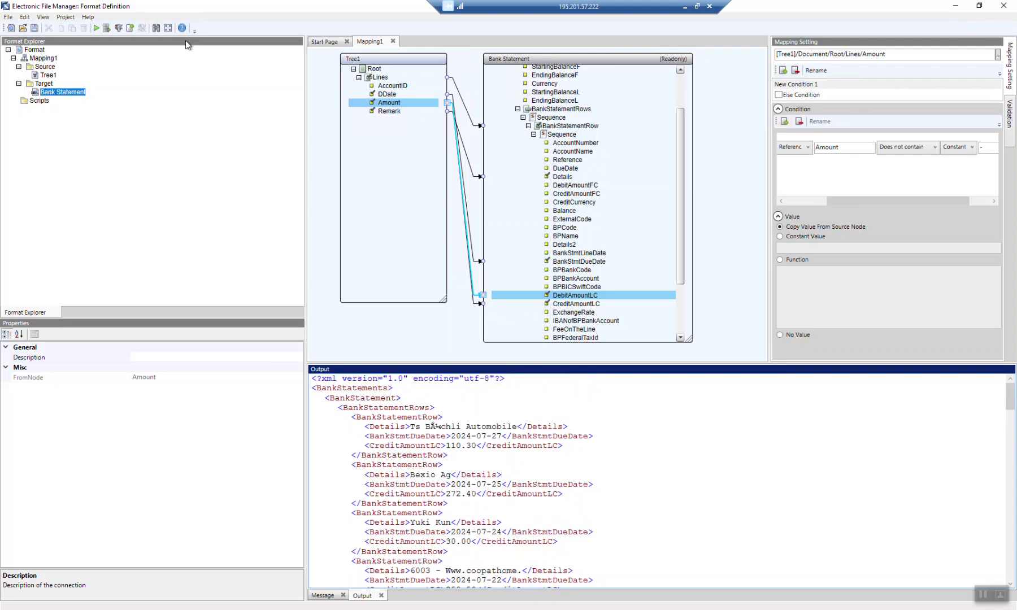
# Save the format with its conditional CreditAmountLC and DebitAmountLC mappings via File > Save
pyautogui.click(8, 17)
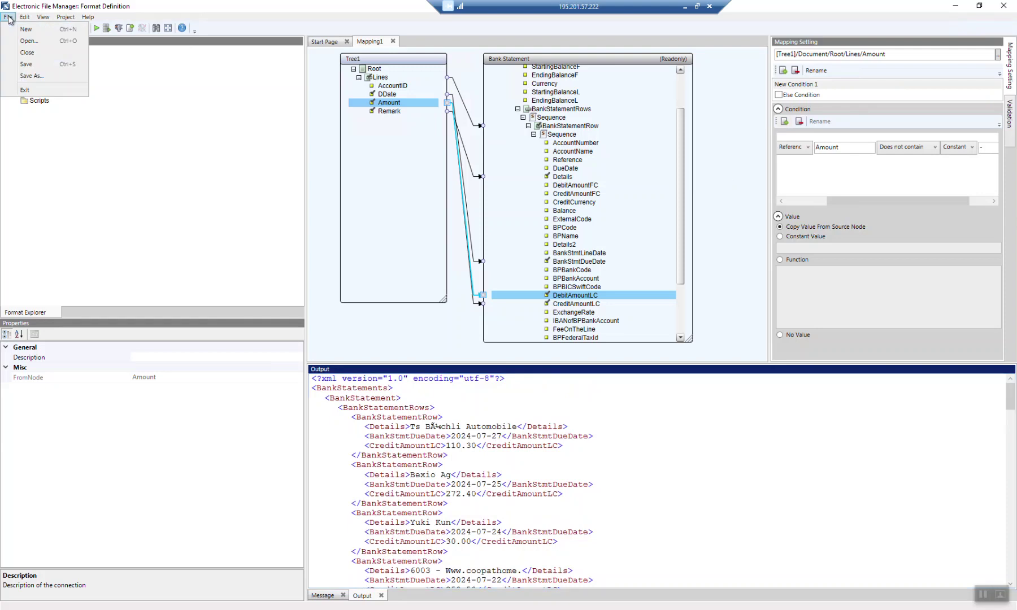
pyautogui.click(26, 64)
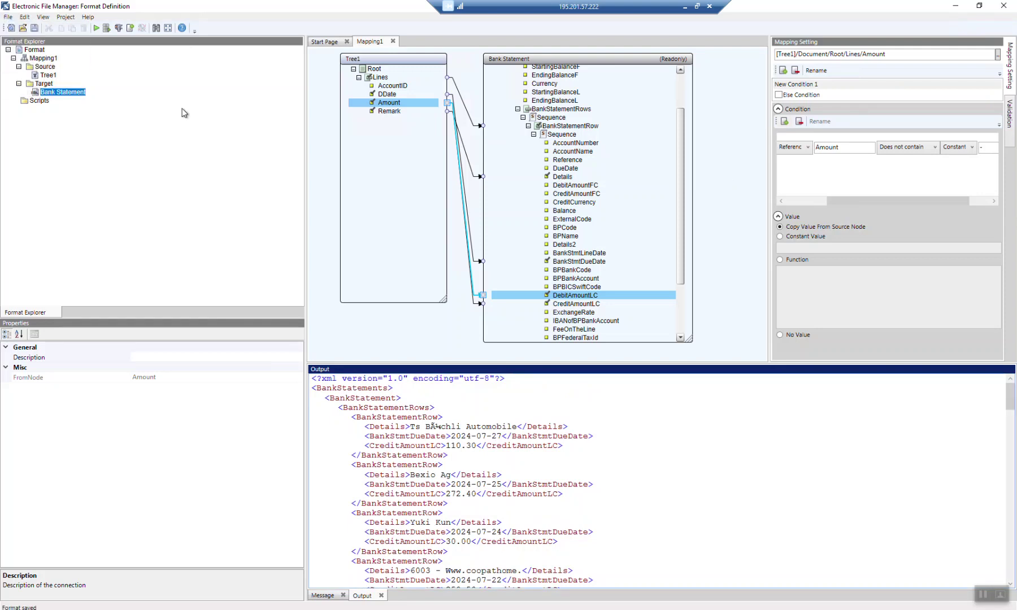